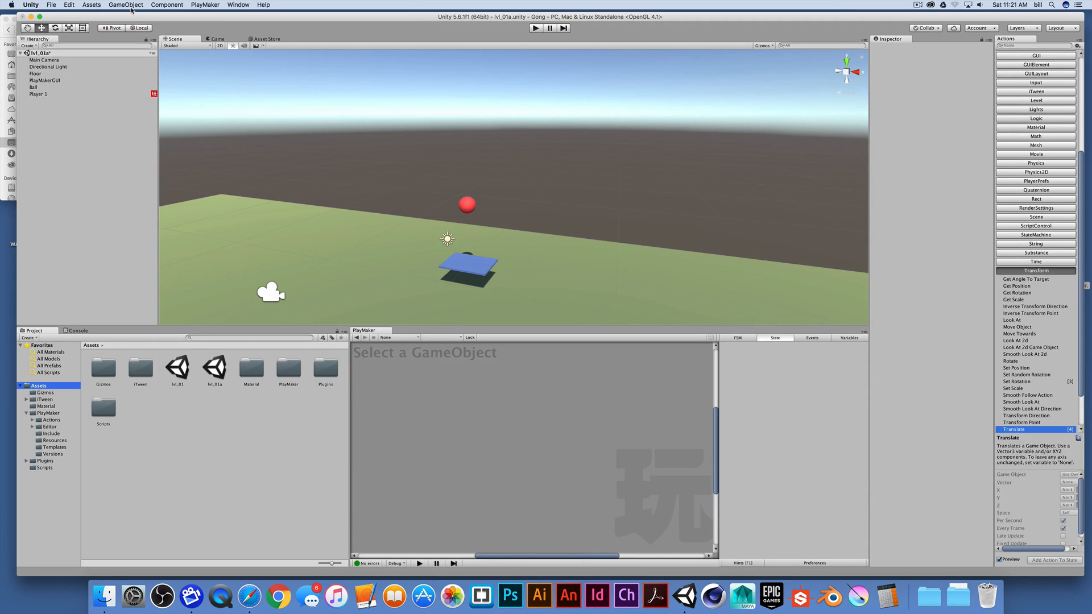
# - Create a 3D cube and move it beside the blue platform, to about X 7.42, Y 3.14
pyautogui.click(128, 5)
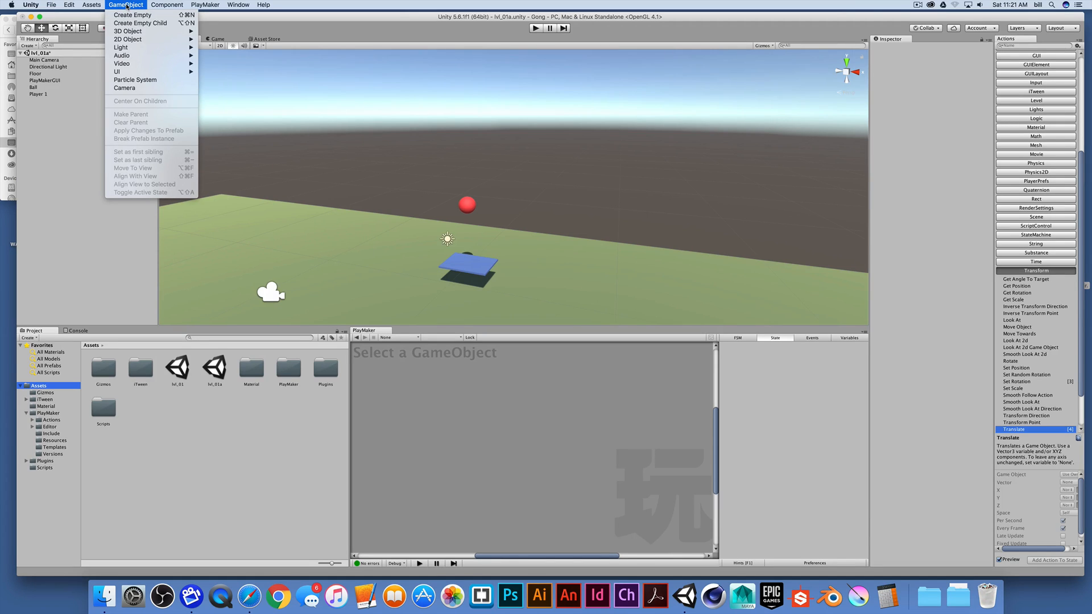
pyautogui.moveTo(142, 31)
pyautogui.click(212, 32)
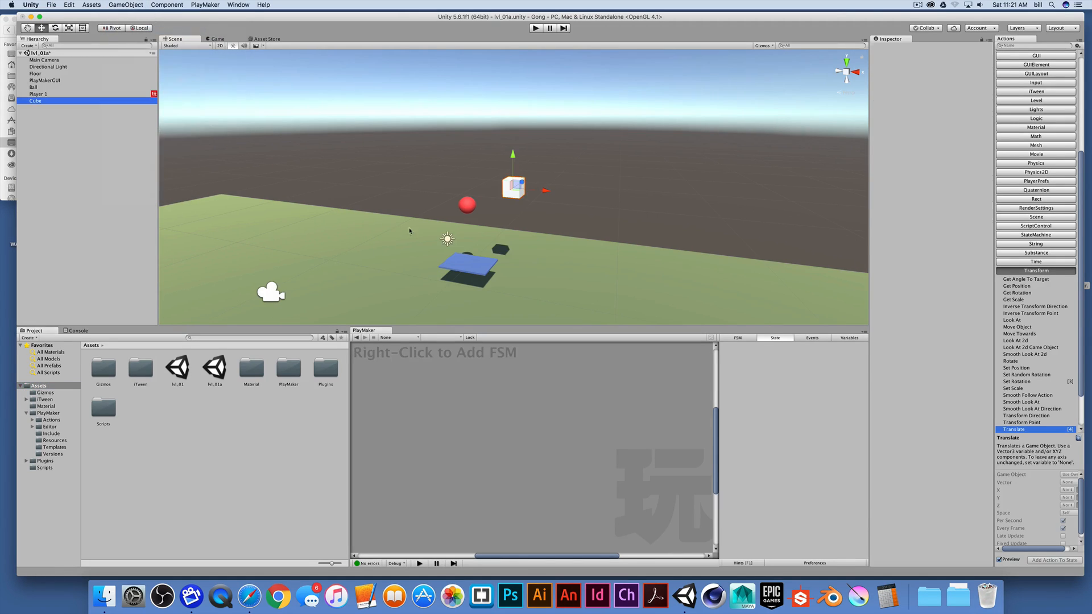
pyautogui.moveTo(545, 195); pyautogui.dragTo(602, 203)
pyautogui.moveTo(574, 164); pyautogui.dragTo(566, 220)
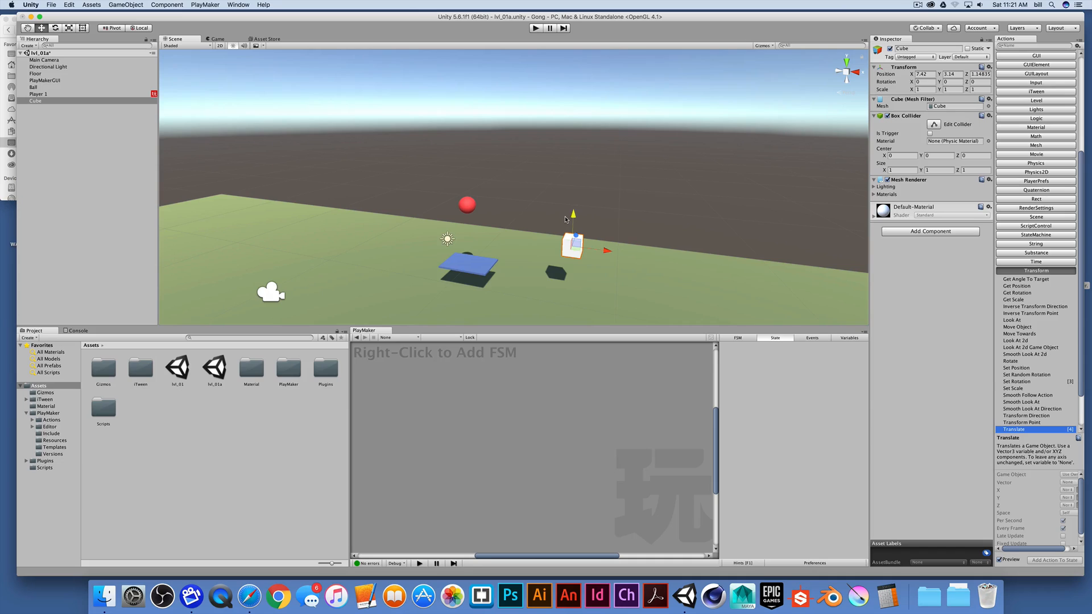
# - Rename the new cube as Test Cube
pyautogui.click(35, 101)
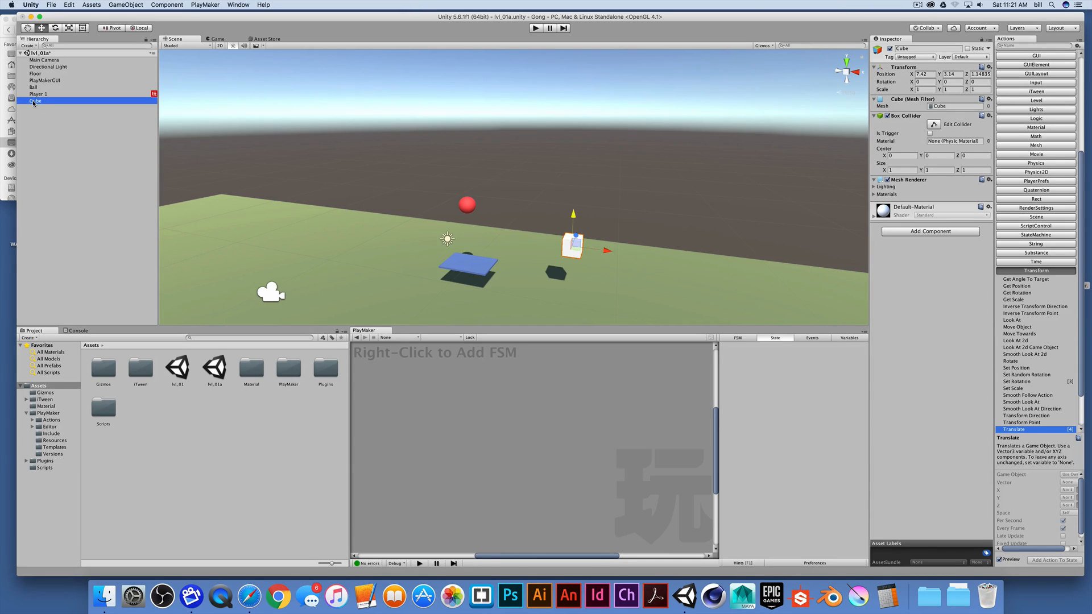
pyautogui.click(33, 102)
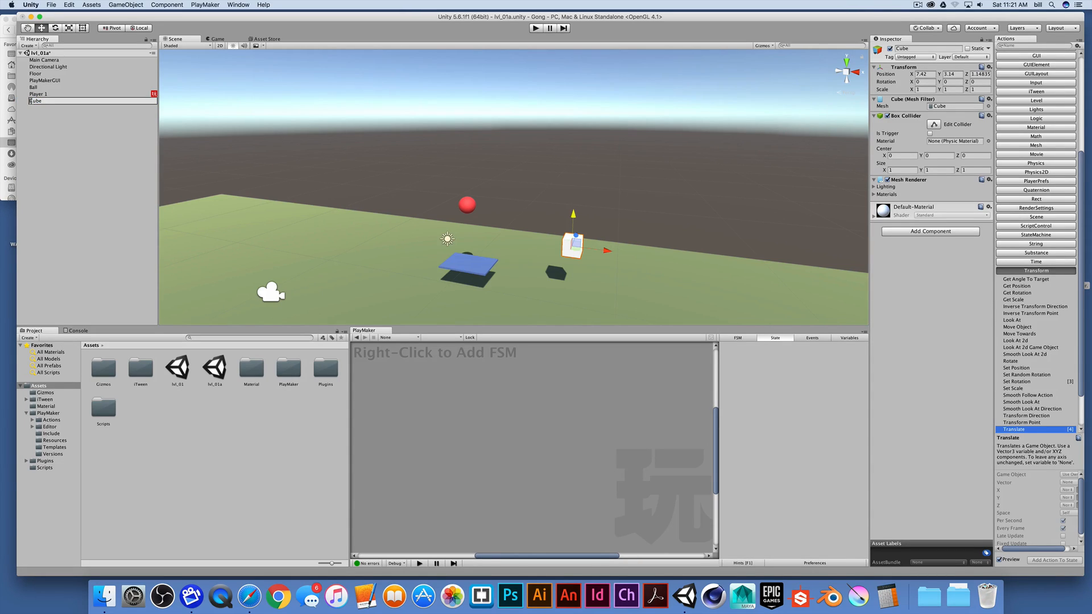
pyautogui.write('Test')
pyautogui.press('Return')
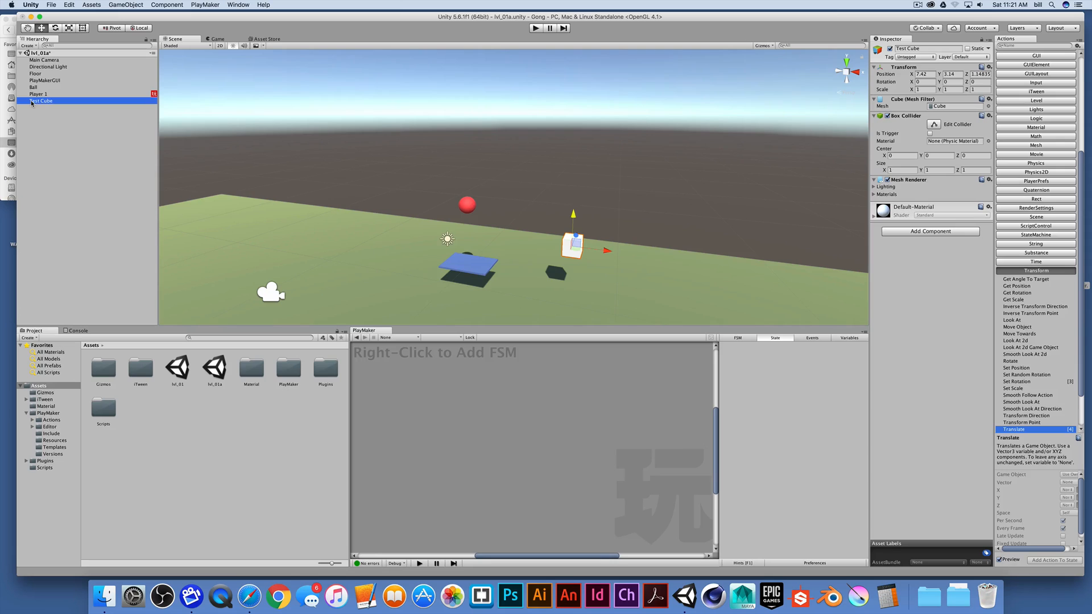
# - Add an FSM to Test Cube and move its start state to the middle of the graph
pyautogui.rightClick(492, 409)
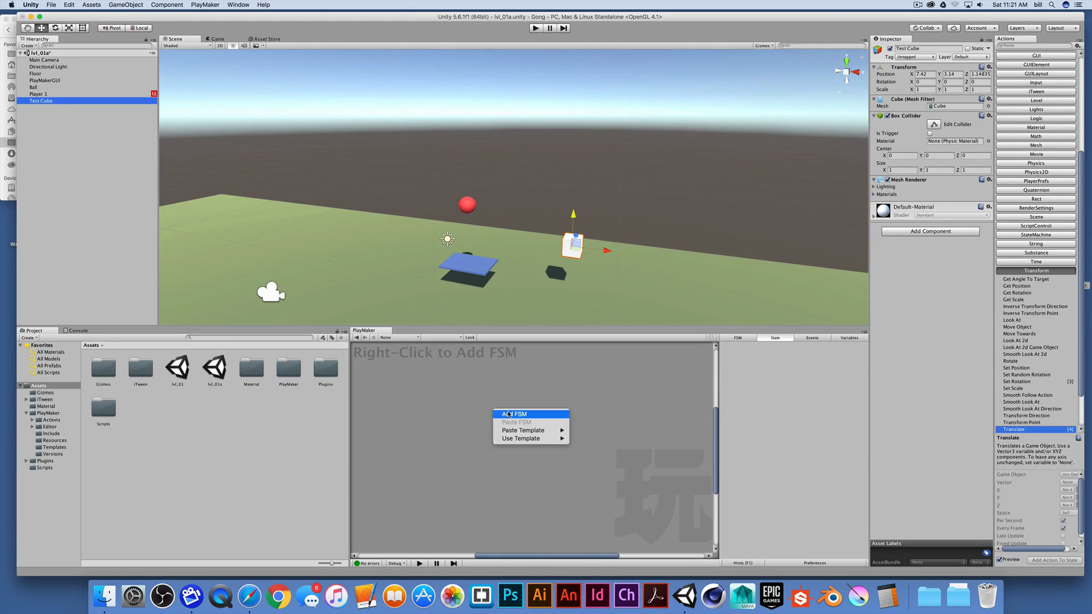
pyautogui.click(515, 415)
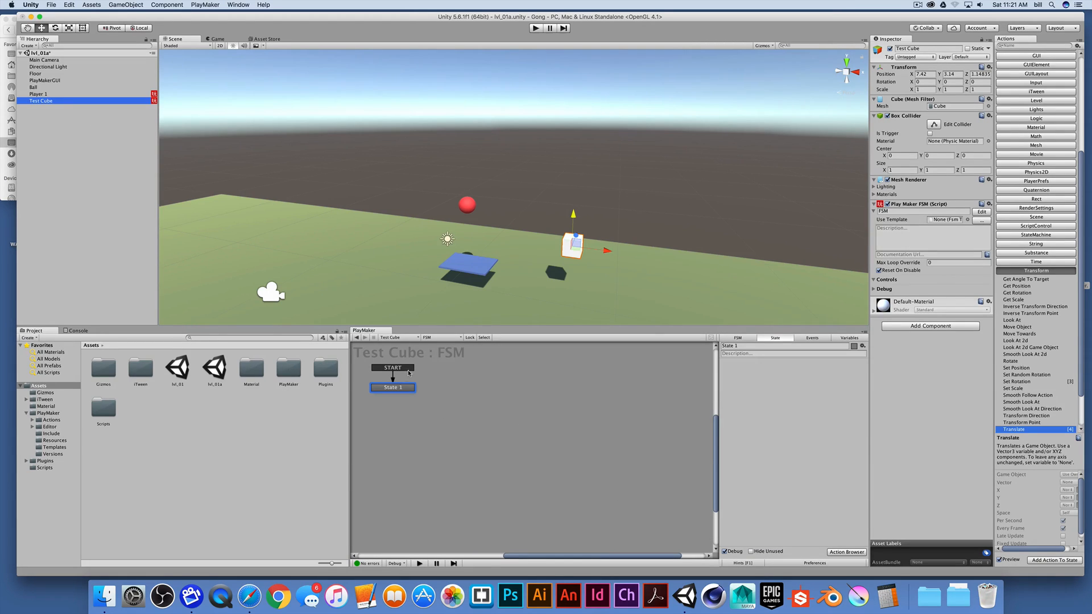
pyautogui.moveTo(398, 392); pyautogui.dragTo(541, 454)
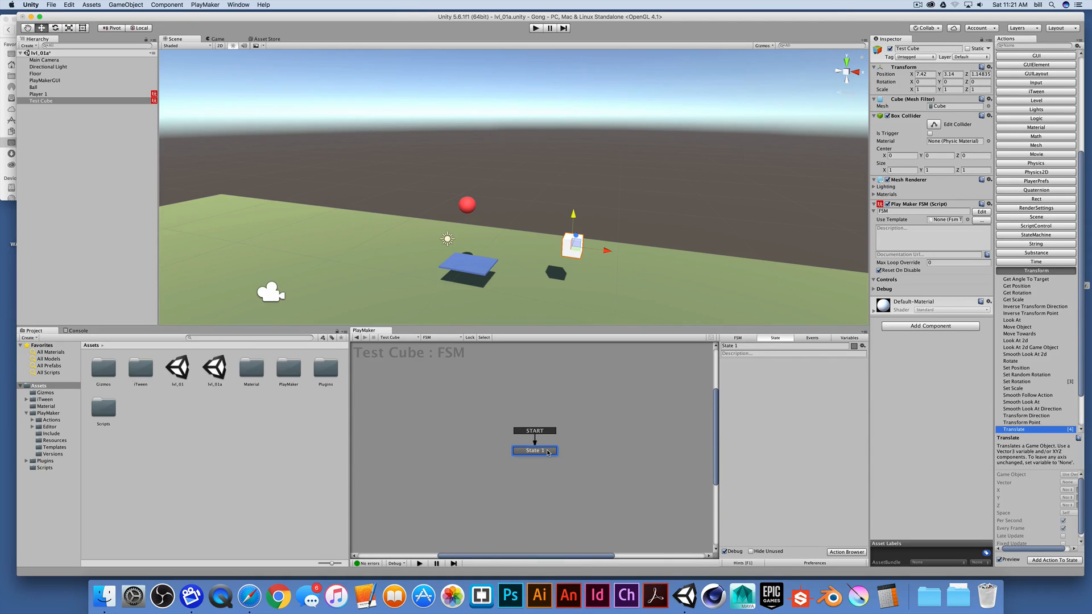
# - Add a Rotate action to State 1 with Y Angle 5 applied per second, and play-test the scene
pyautogui.scroll(-2, 1045, 342)
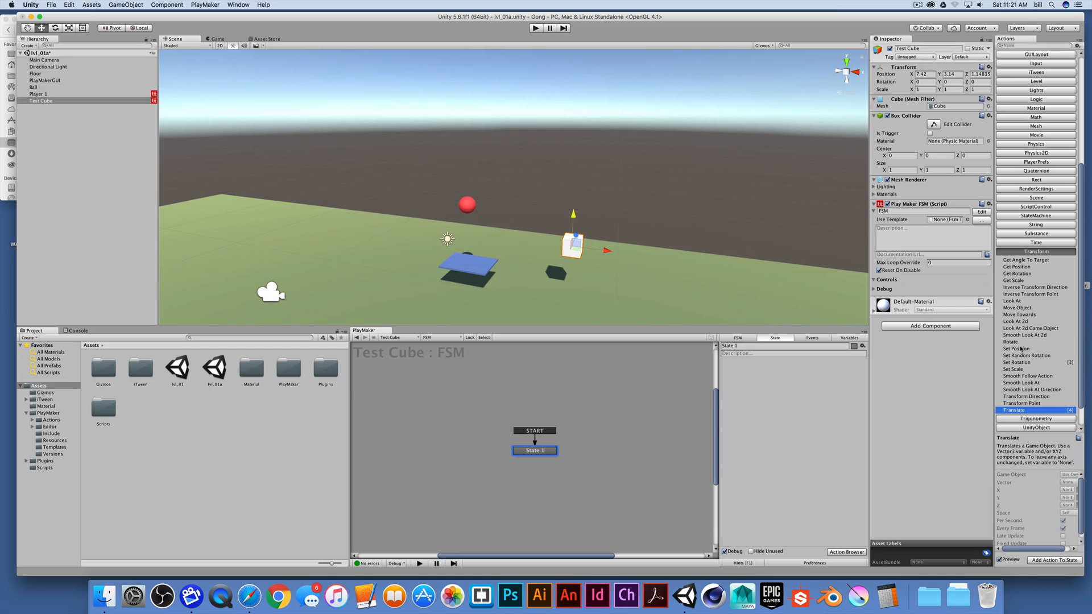
pyautogui.click(1012, 342)
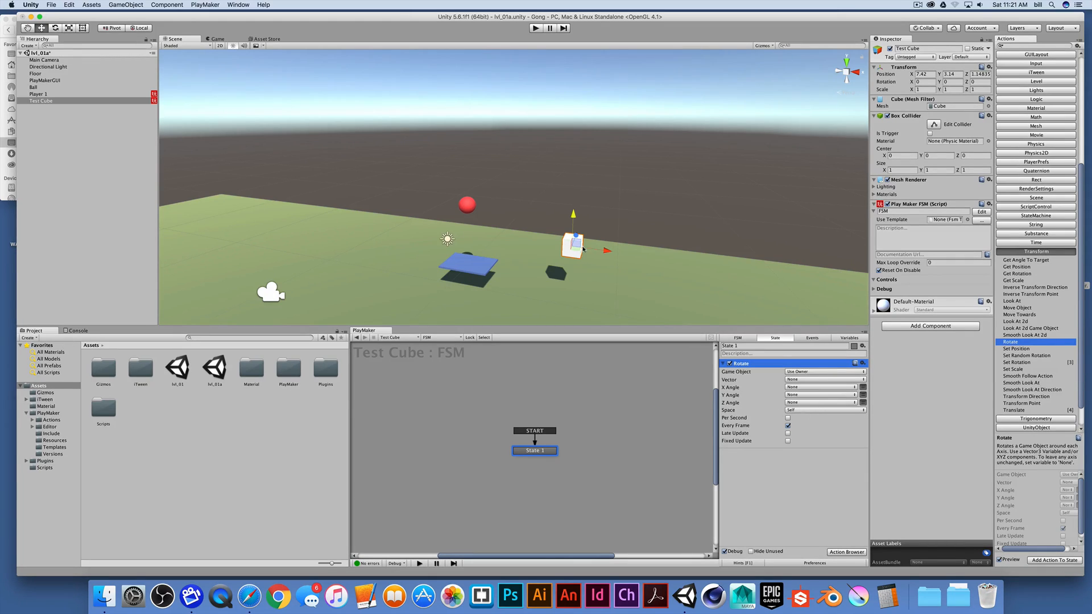
pyautogui.click(864, 395)
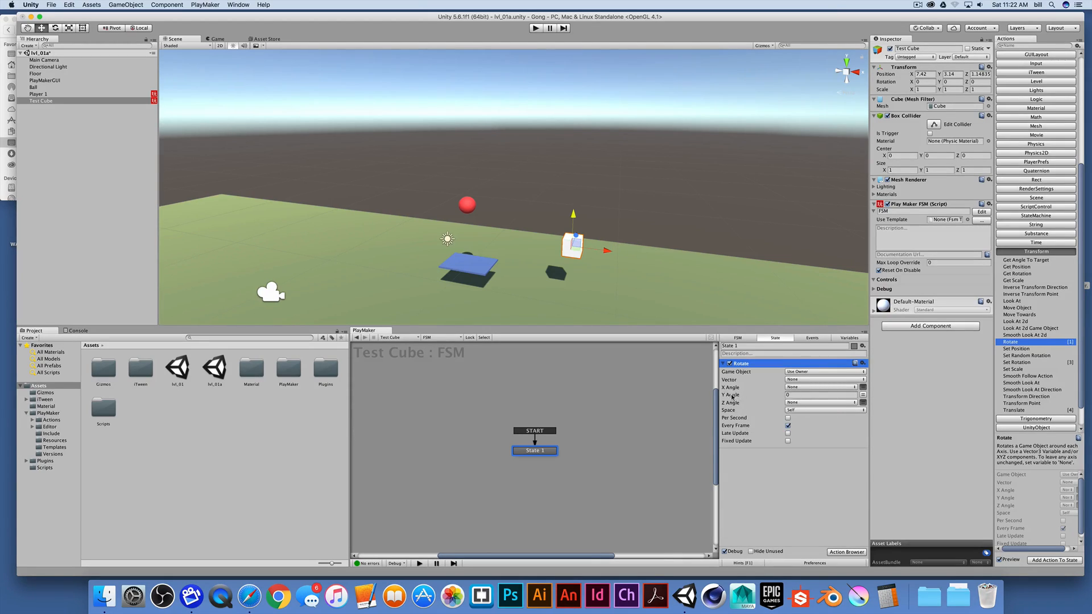
pyautogui.click(790, 396)
pyautogui.click(787, 418)
pyautogui.press('super+p')
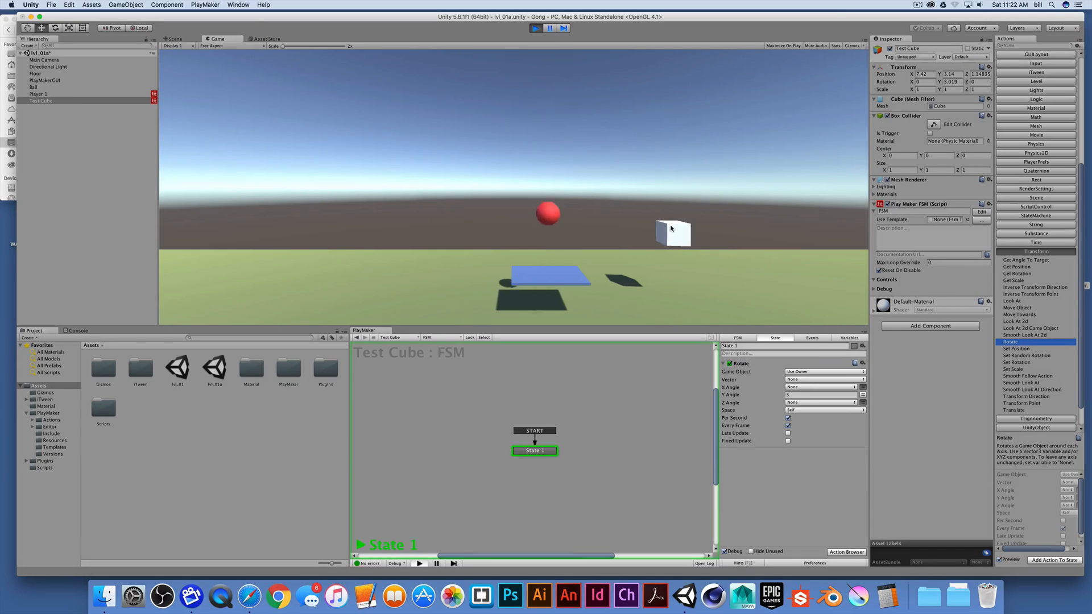
pyautogui.press('super+p')
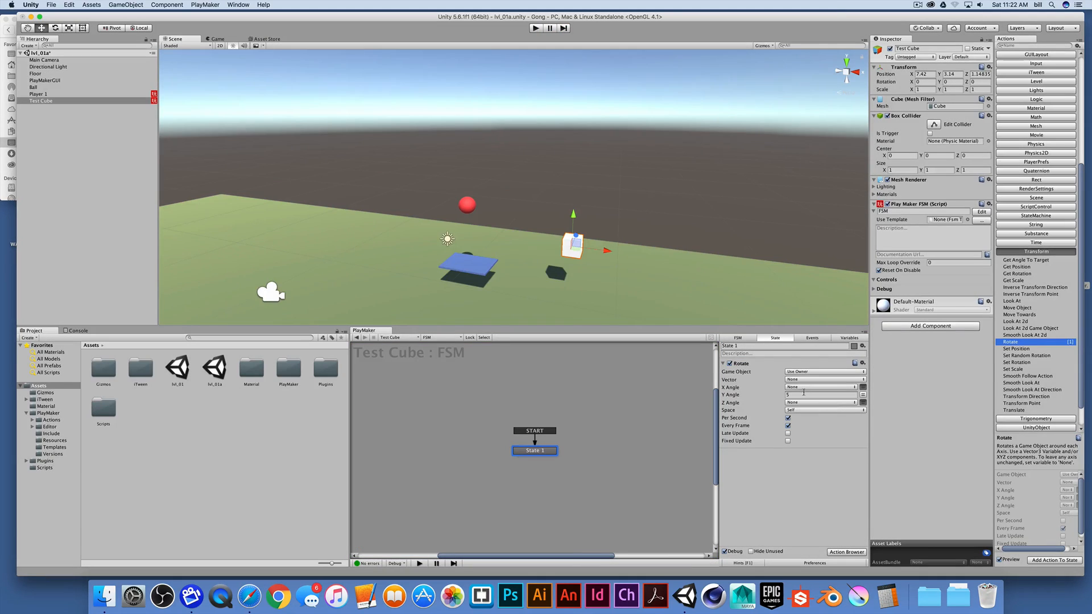
# - Set the Rotate action's Y Angle to 45 and play-test the cube's rotation
pyautogui.click(803, 393)
pyautogui.write('45')
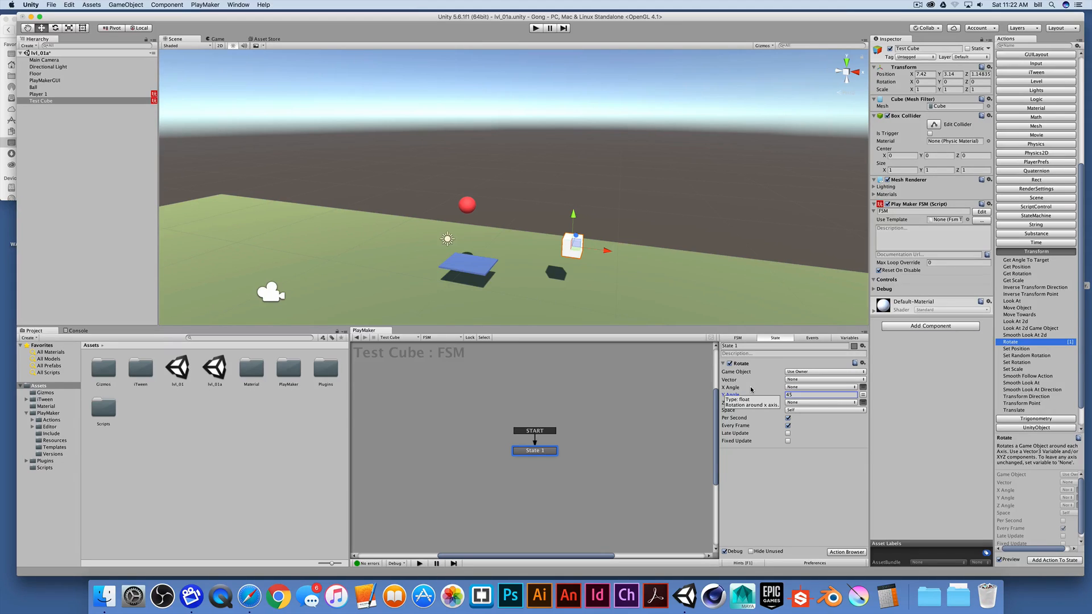
pyautogui.press('super+p')
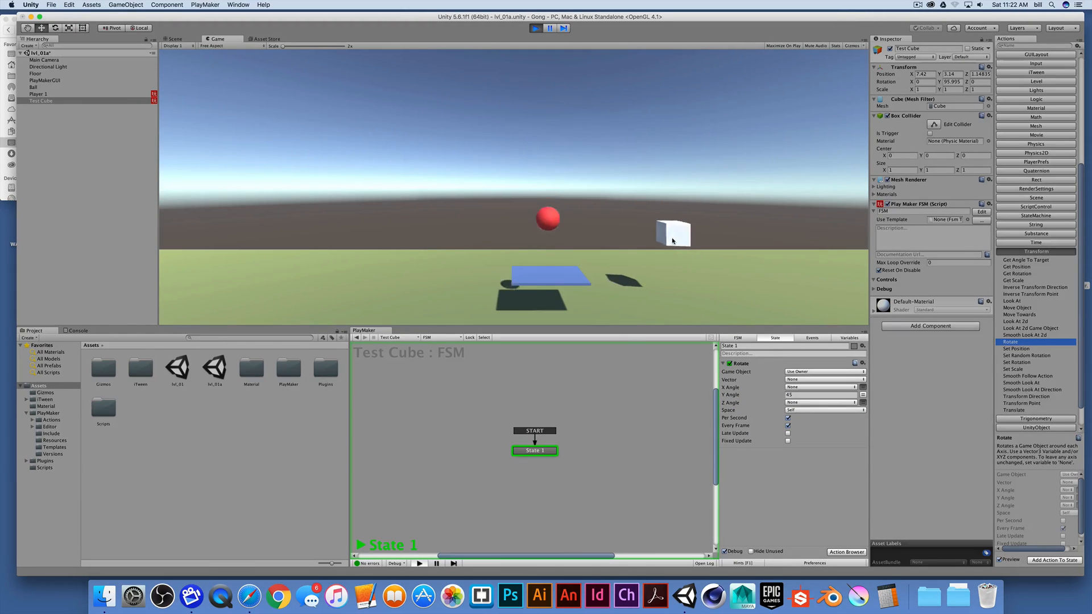
pyautogui.press('super+p')
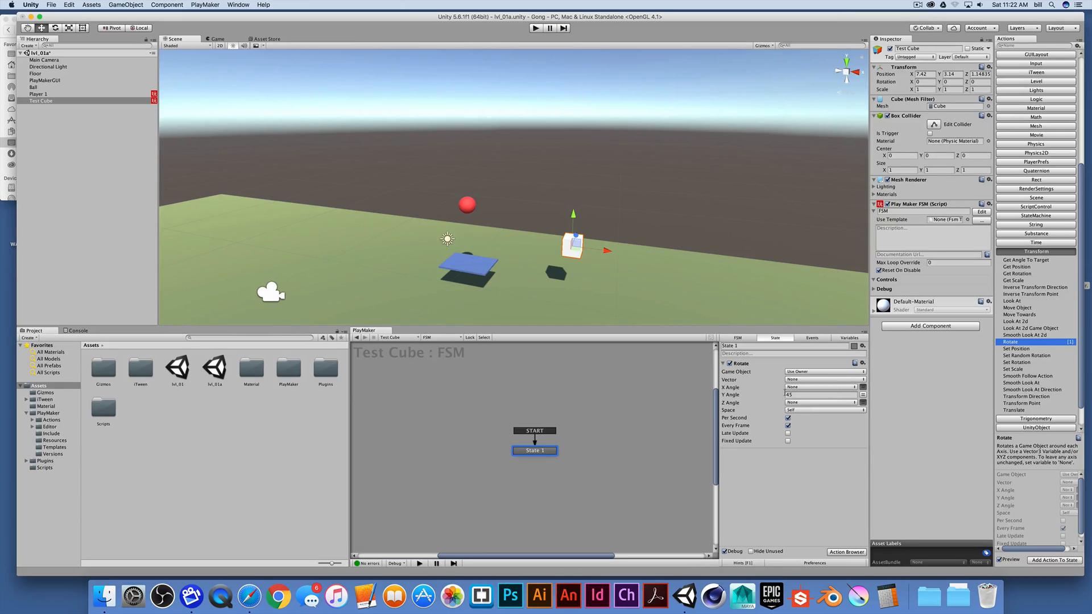
# - Switch the Rotate action's Y Angle to variable input and create a new variable named y_Rotation for it
pyautogui.click(790, 395)
pyautogui.click(863, 395)
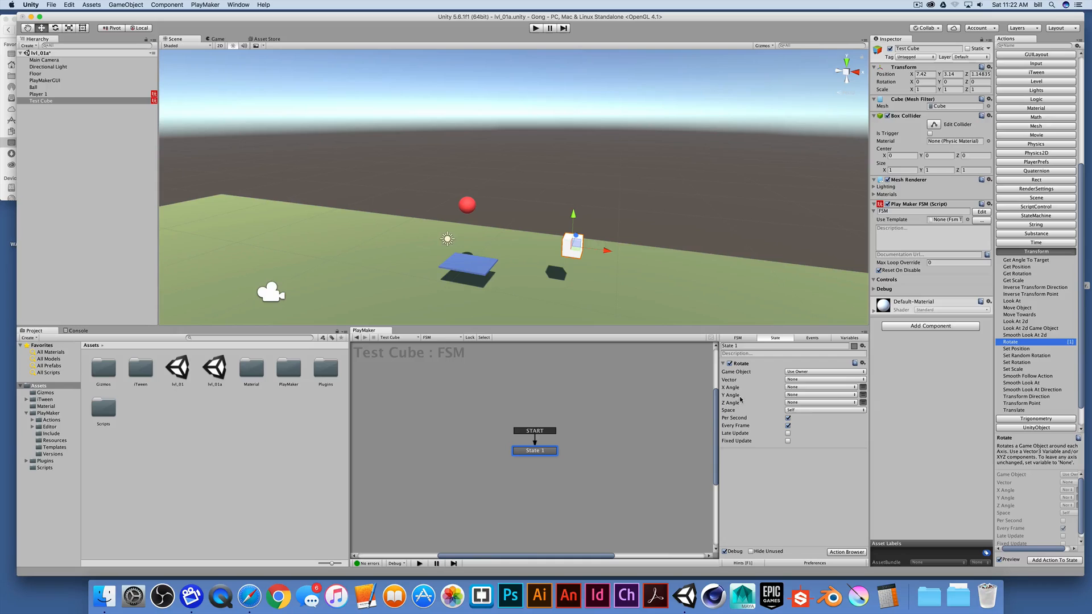
pyautogui.click(808, 395)
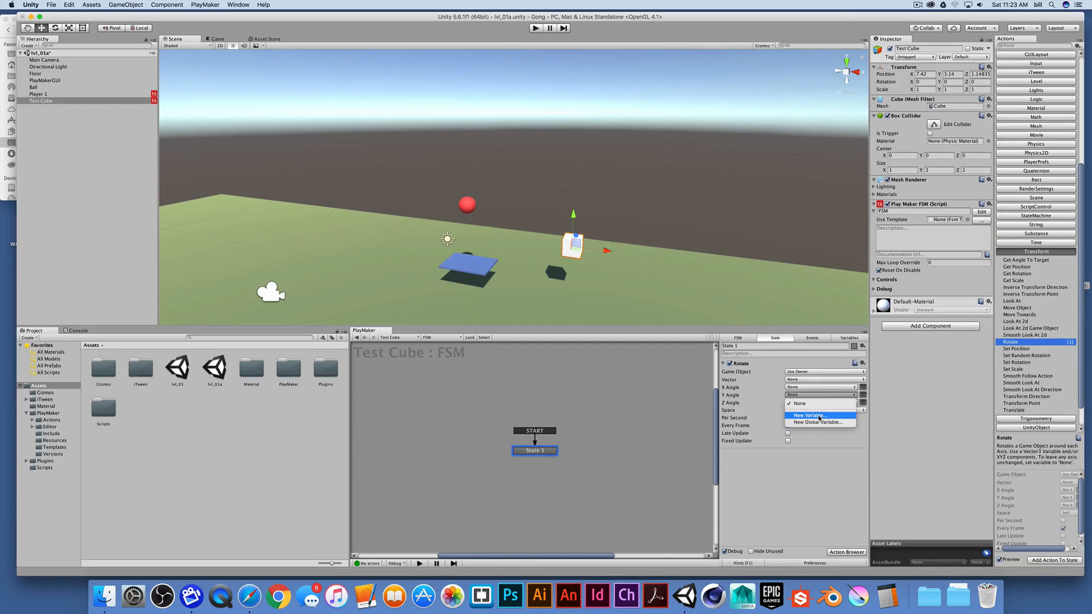
pyautogui.click(819, 415)
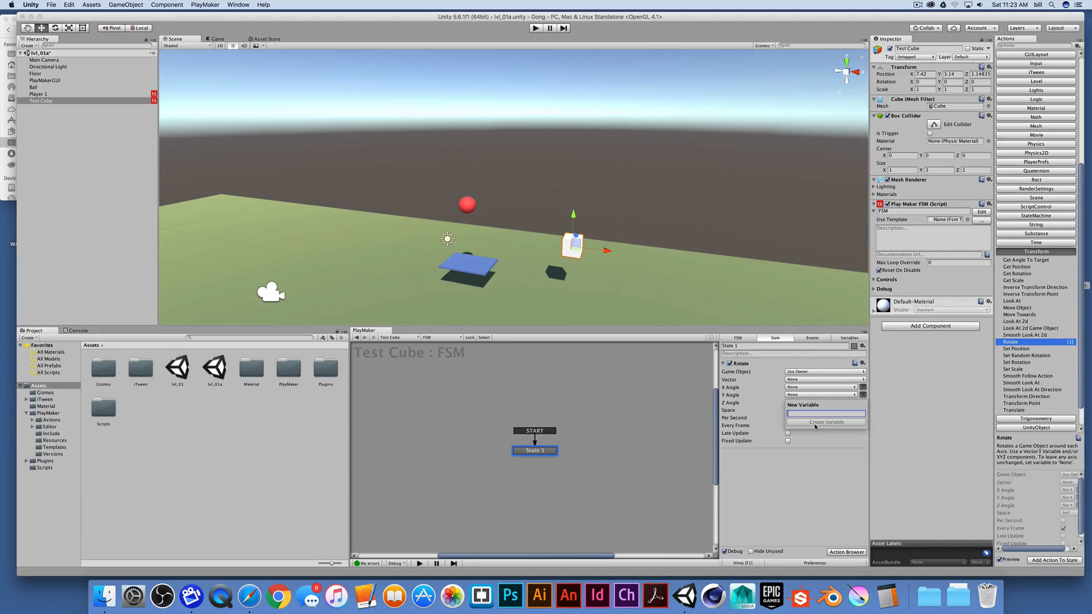
pyautogui.write('Y')
pyautogui.write('_')
pyautogui.write('yRotation')
pyautogui.moveTo(794, 414); pyautogui.dragTo(821, 416)
pyautogui.click(799, 414)
pyautogui.write('_')
pyautogui.click(821, 413)
pyautogui.click(816, 424)
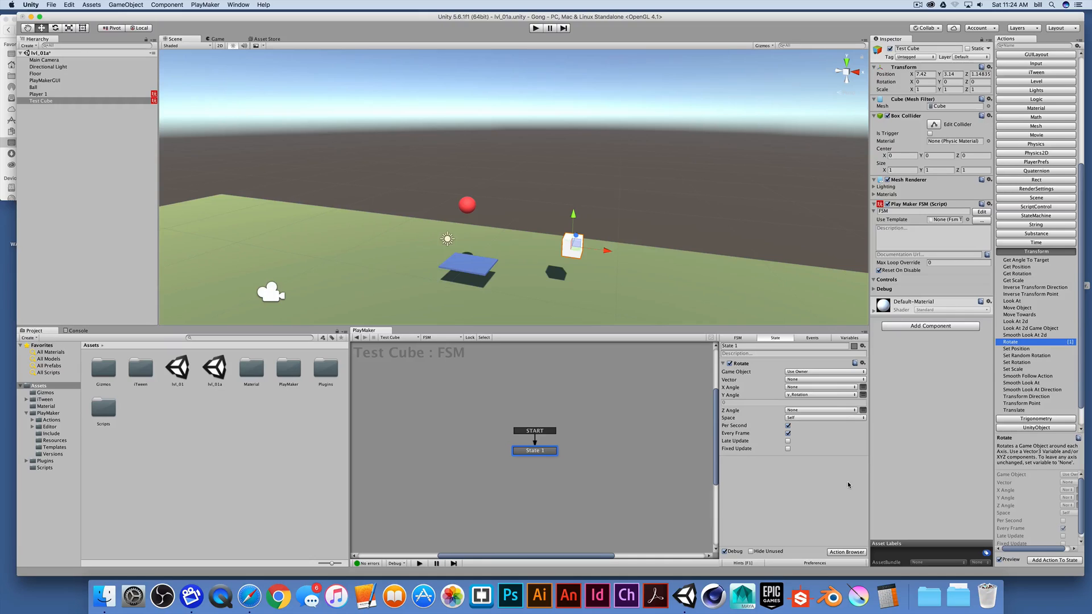
# - Turn off the state's Debug display and examine the y_Rotation variable's type, settings and use in the Rotate action
pyautogui.click(725, 551)
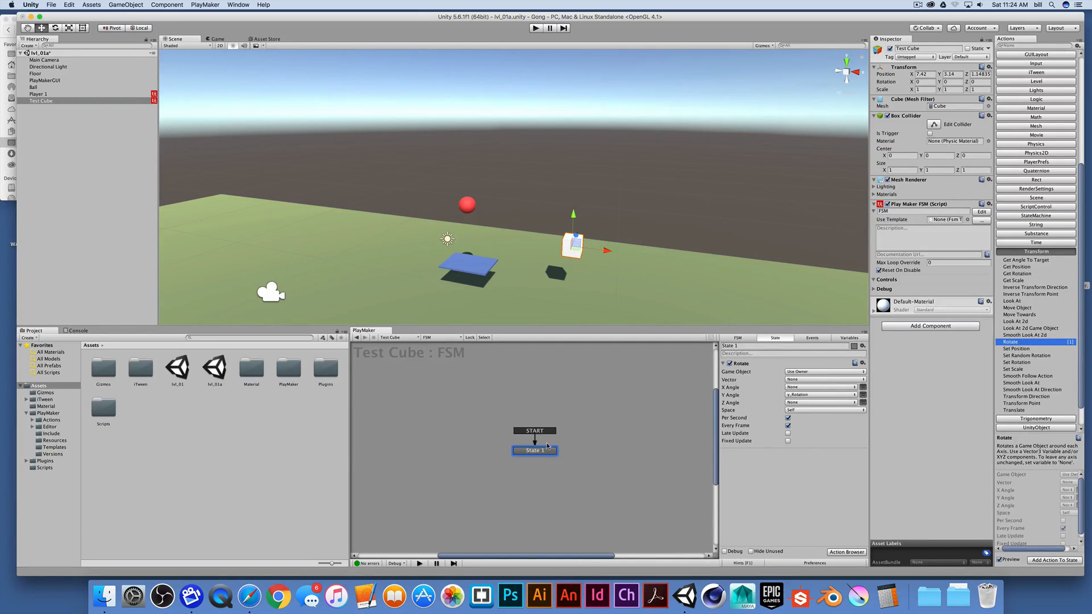
pyautogui.click(849, 339)
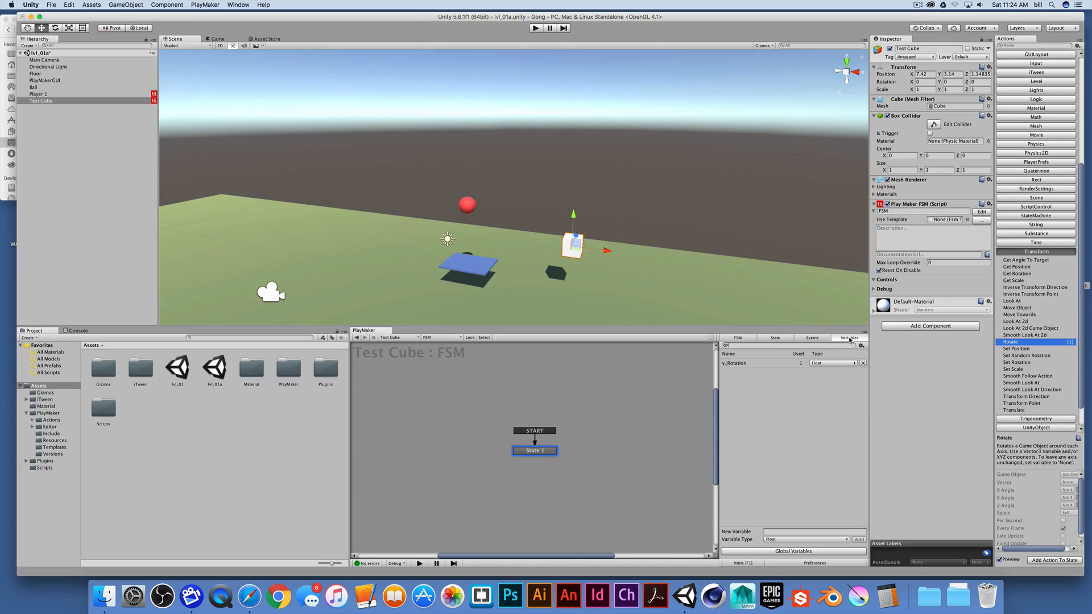
pyautogui.click(738, 364)
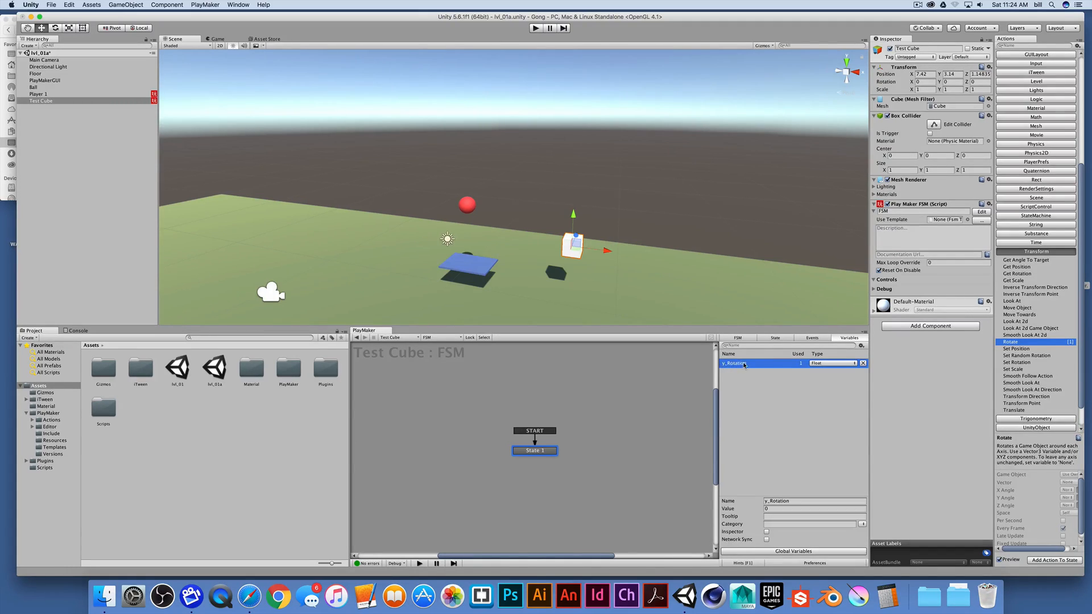
pyautogui.click(827, 364)
pyautogui.click(775, 408)
pyautogui.click(776, 338)
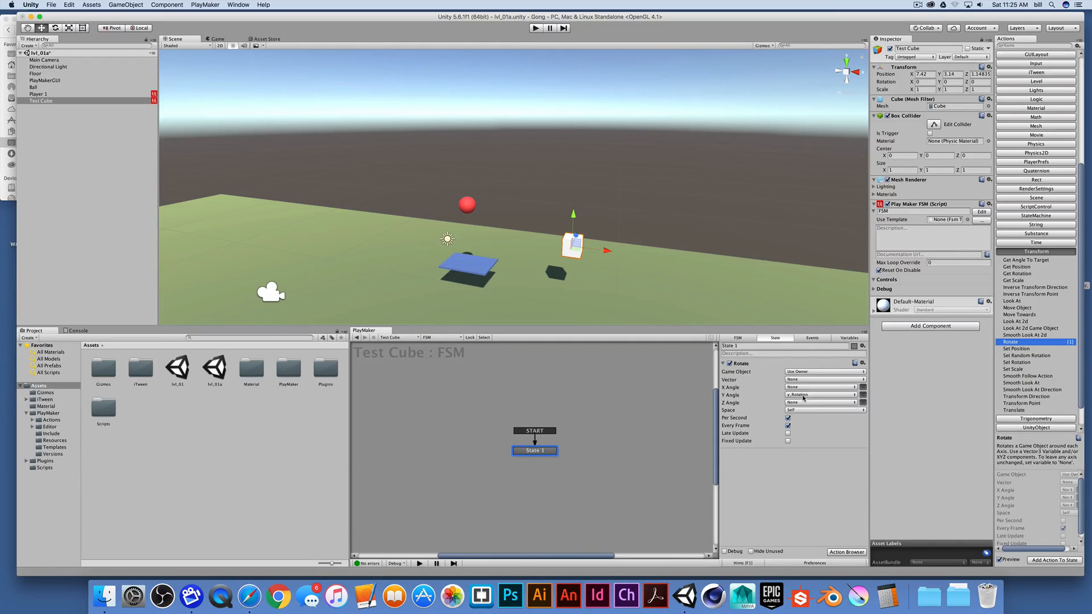
pyautogui.click(849, 338)
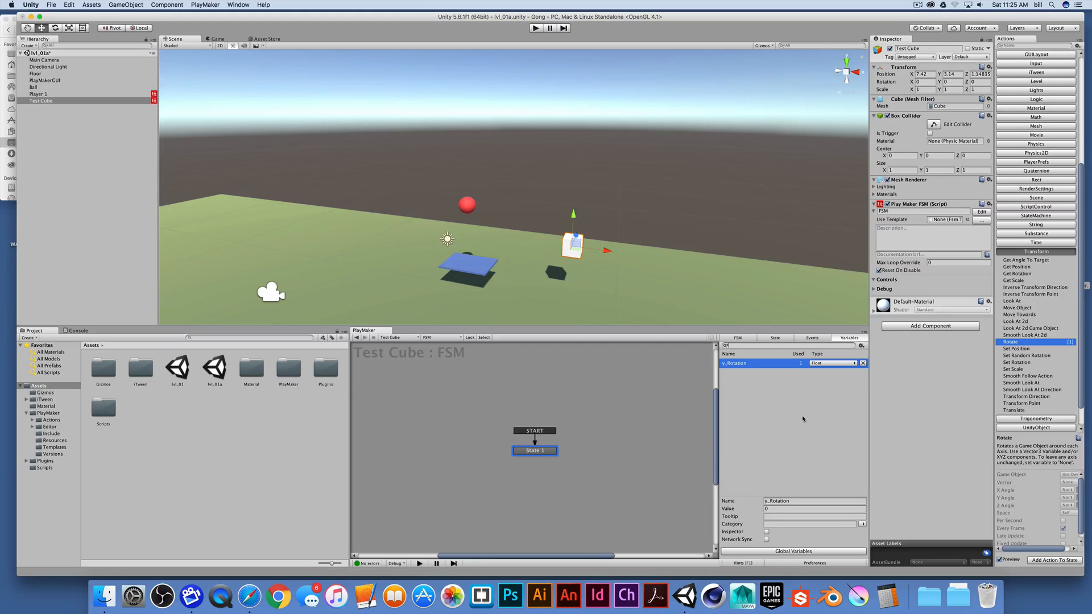
pyautogui.click(737, 372)
pyautogui.click(739, 364)
pyautogui.click(747, 436)
pyautogui.click(846, 337)
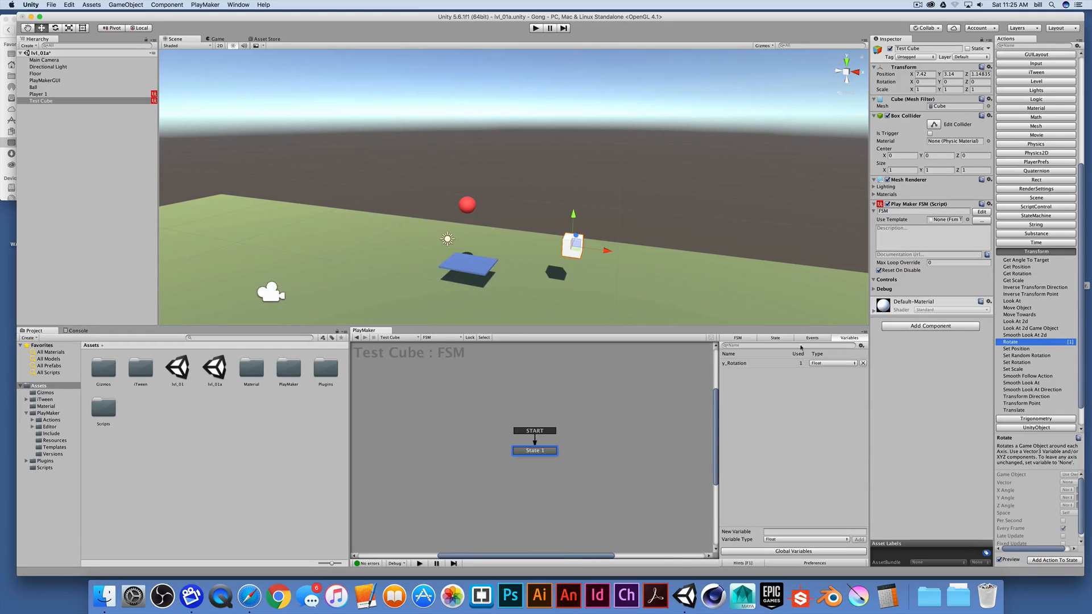
# - Play-test the scene to check the cube's rotation against the Rotate action's Y Angle variable
pyautogui.click(536, 27)
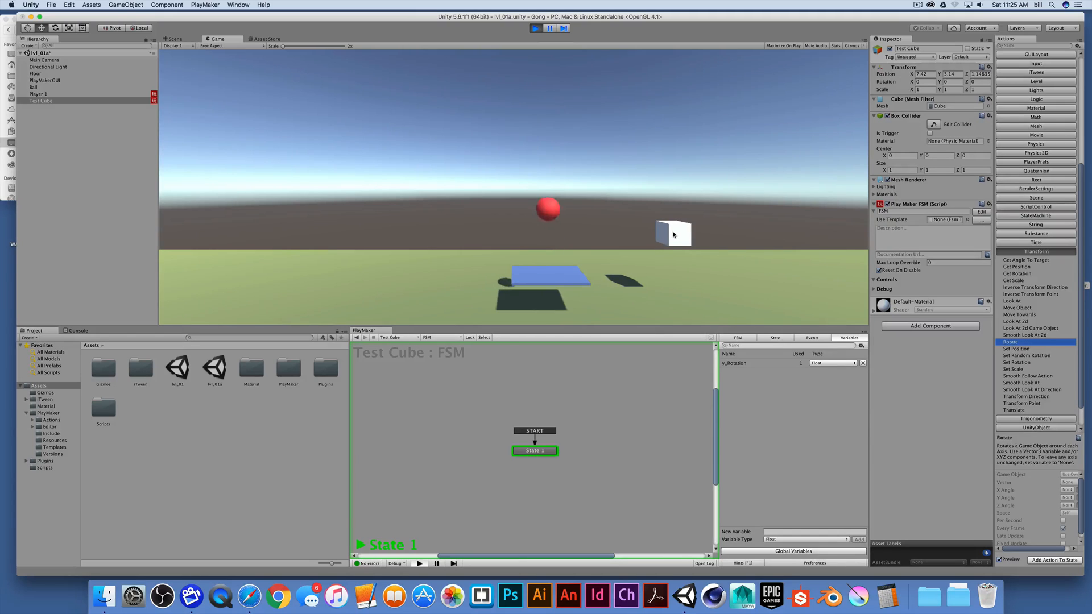
pyautogui.click(776, 337)
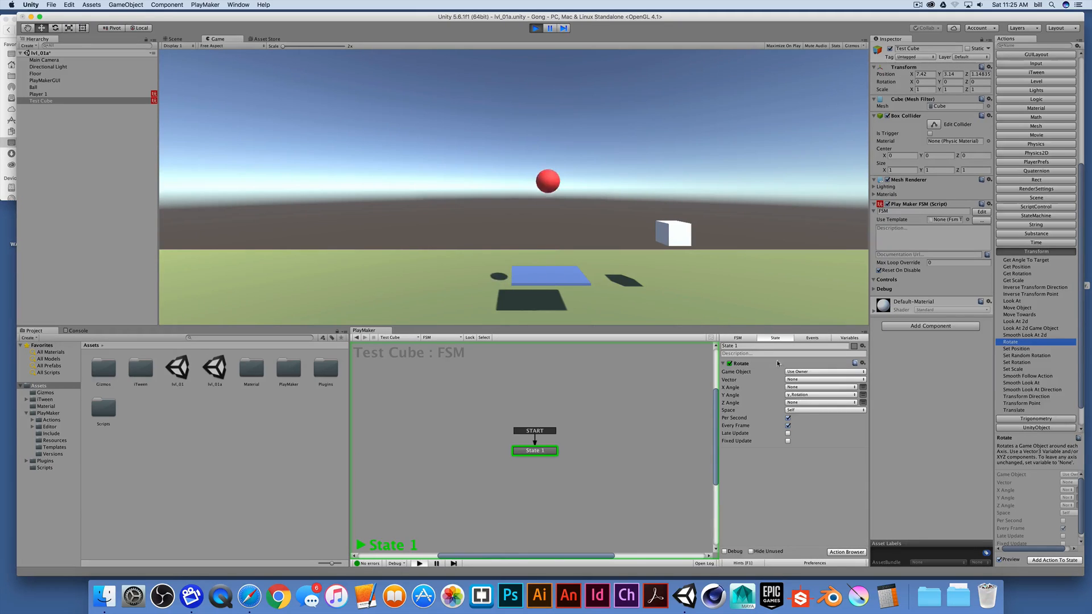
pyautogui.click(536, 28)
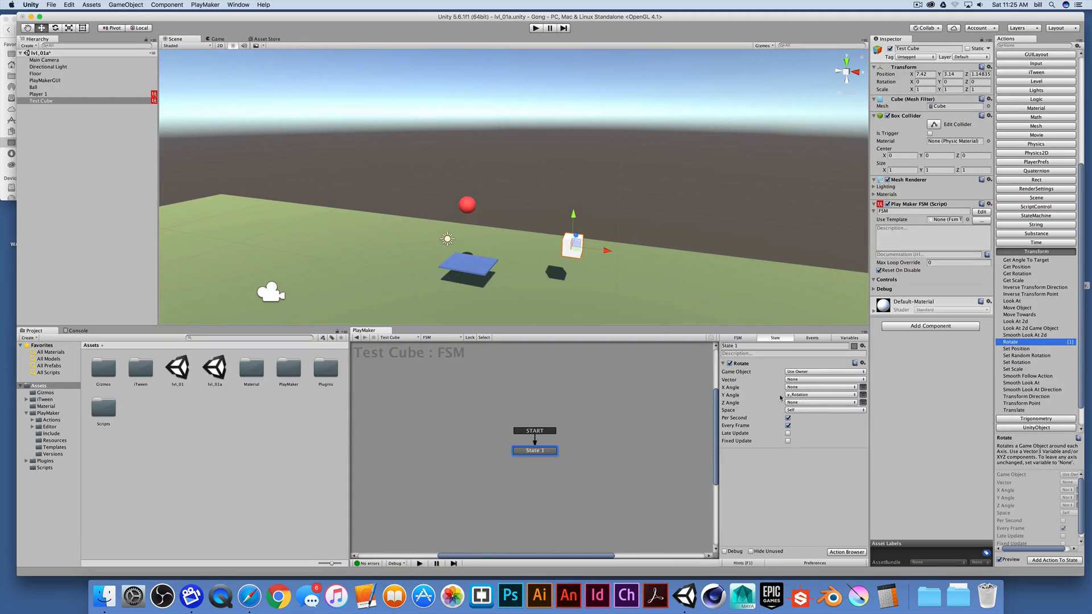
# - Set the y_Rotation variable's value to 50 and return to State 1's actions
pyautogui.click(845, 339)
pyautogui.click(745, 364)
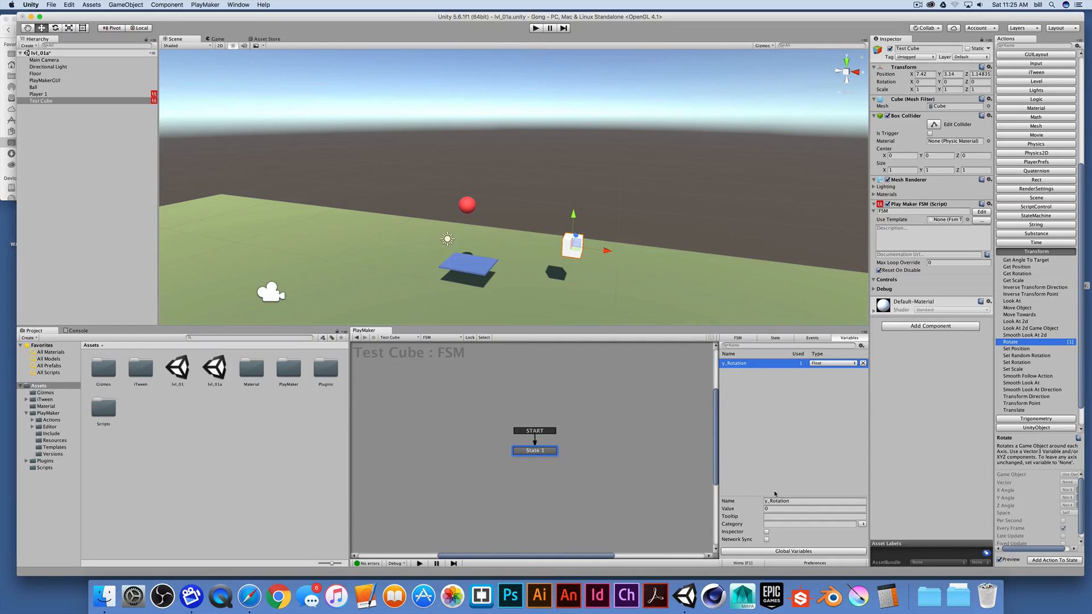
pyautogui.click(774, 509)
pyautogui.write('50')
pyautogui.click(775, 338)
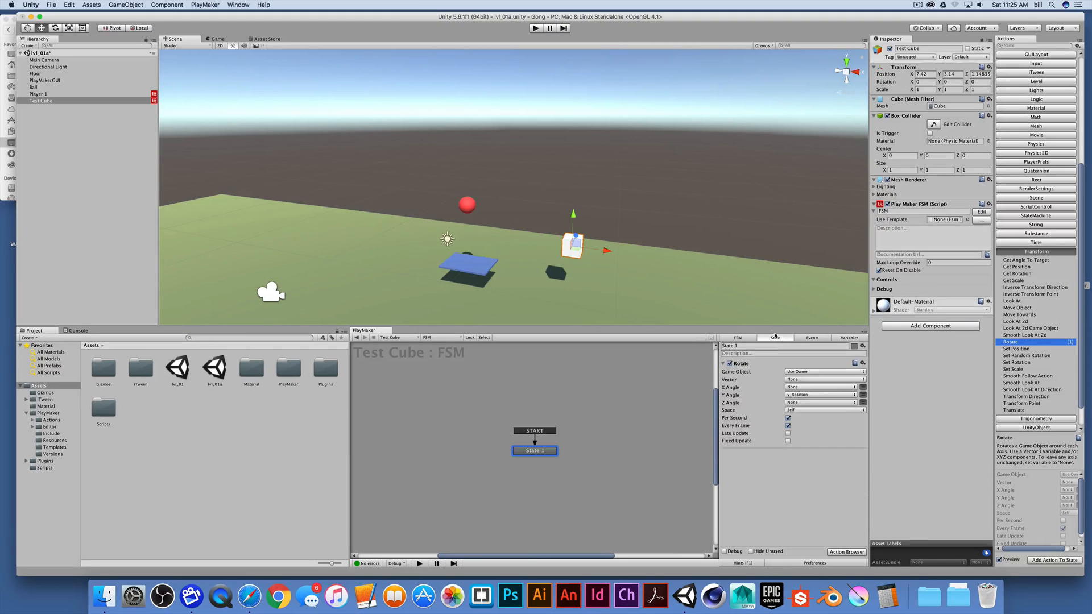
# - Play-test the variable-driven rotation and turn on the state's Debug display while the scene runs
pyautogui.click(536, 28)
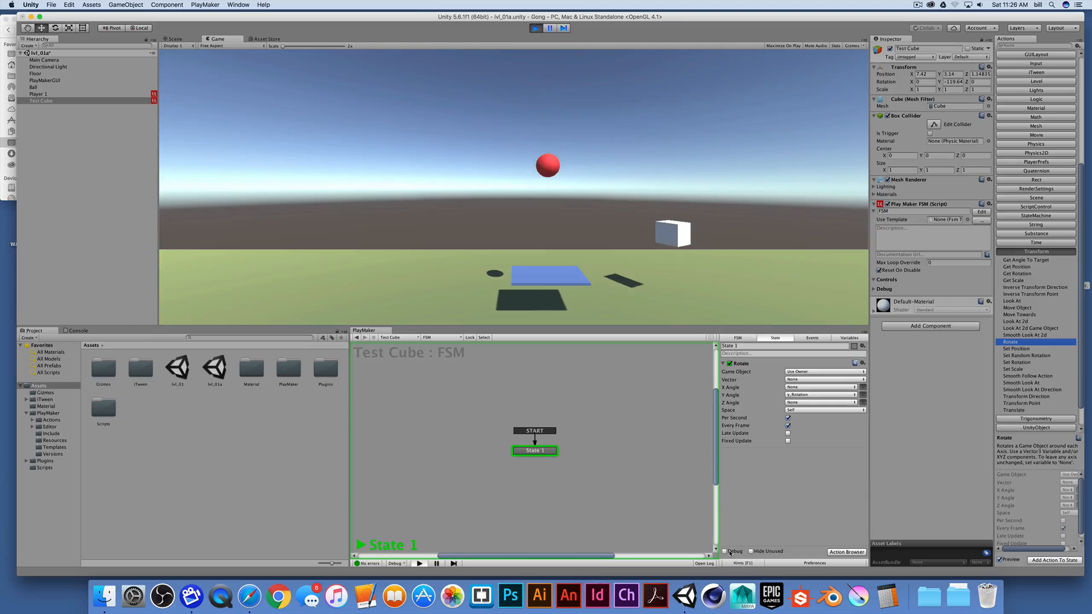
pyautogui.click(731, 552)
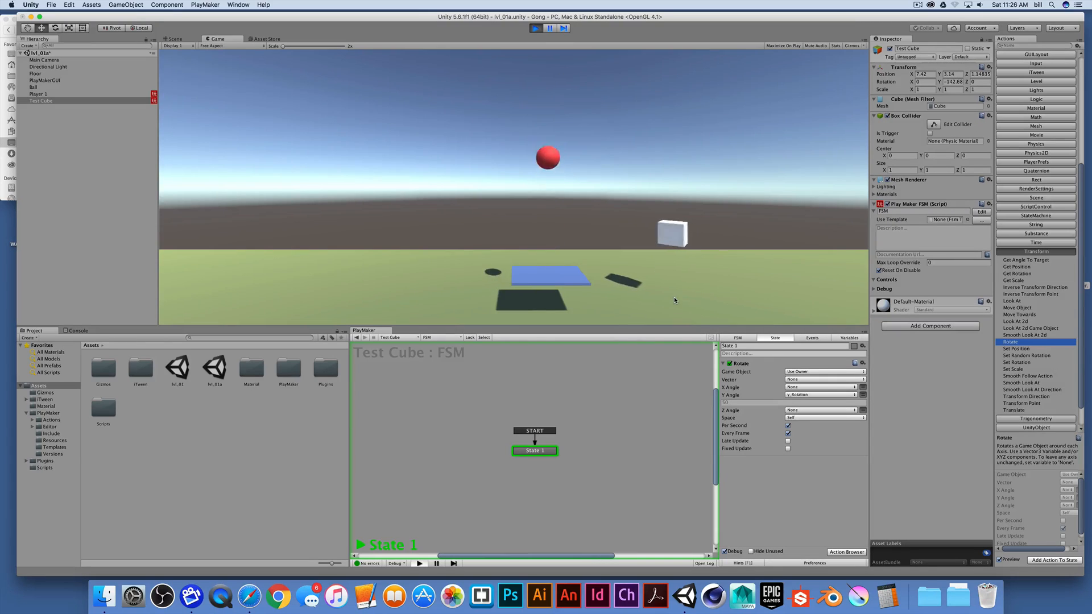
pyautogui.click(535, 28)
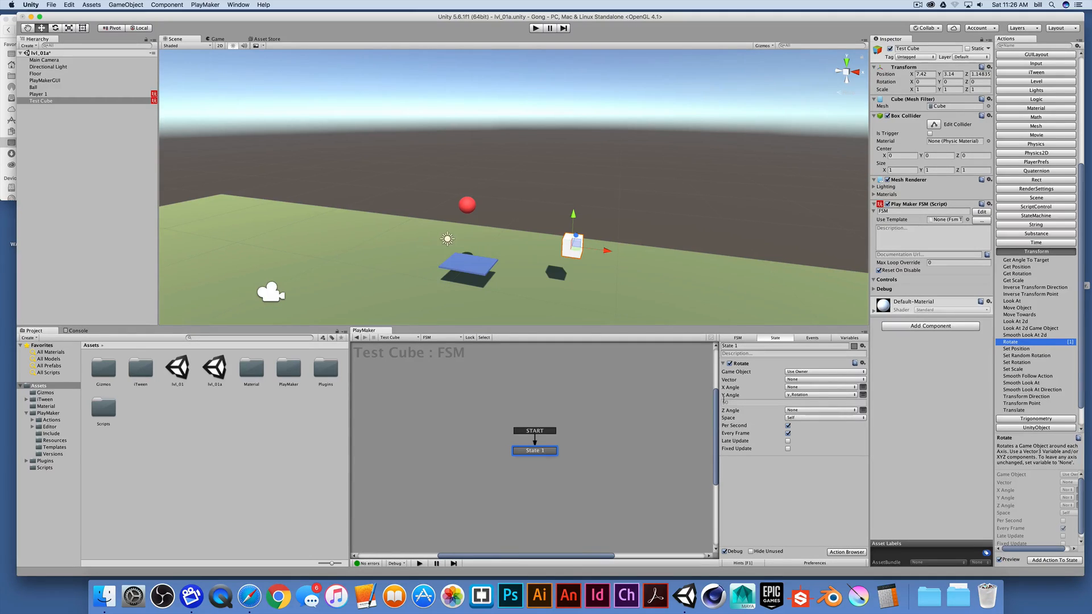
# - Set the y_Rotation variable's value to 100 and play-test the cube's rotation with State 1's actions shown
pyautogui.click(843, 339)
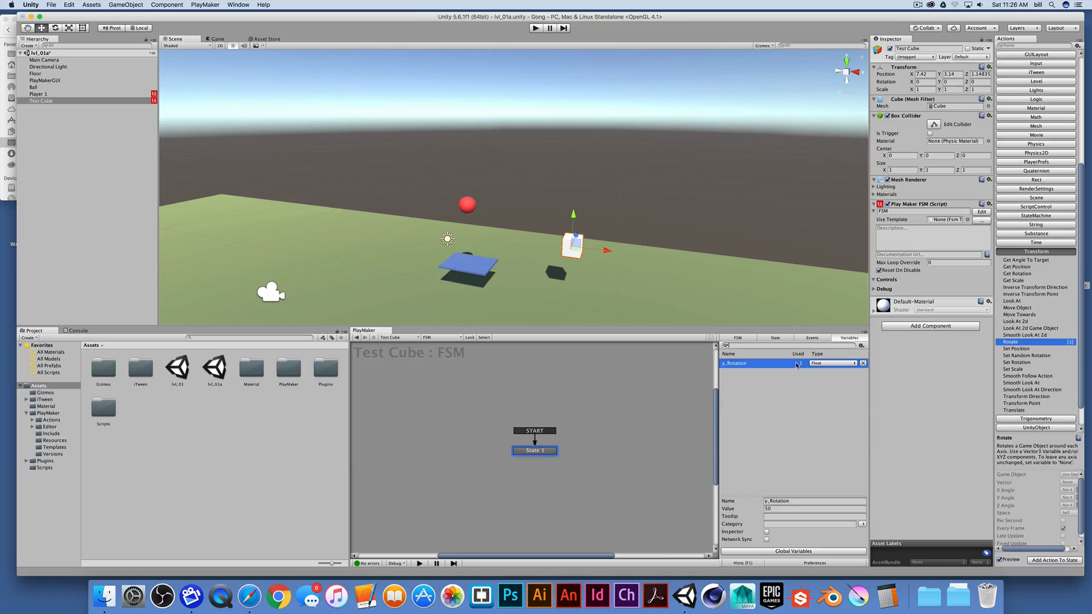
pyautogui.click(778, 508)
pyautogui.write('100')
pyautogui.click(774, 338)
pyautogui.click(538, 27)
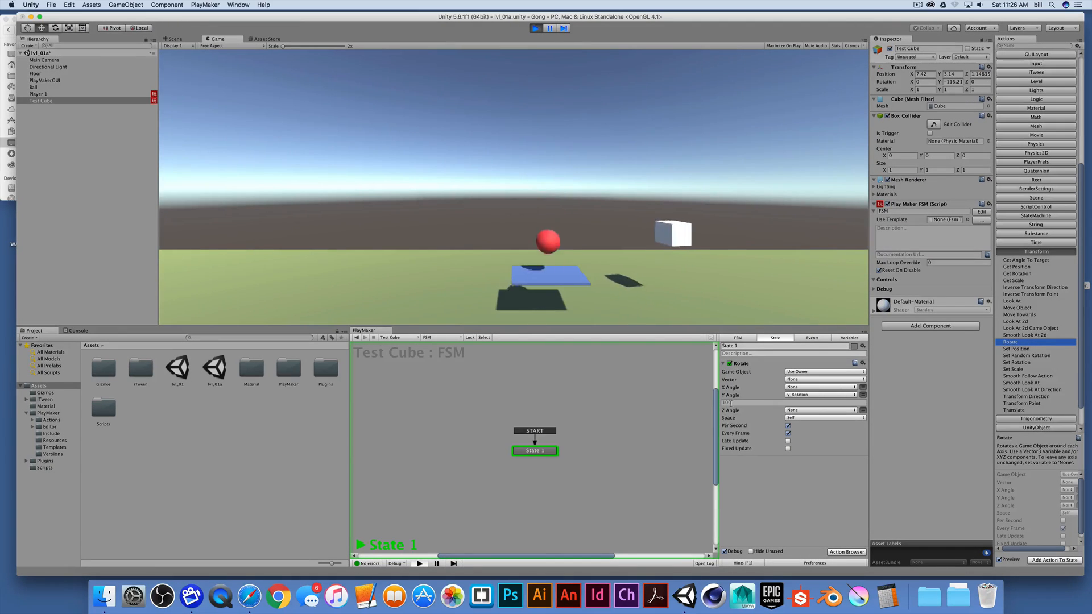
pyautogui.click(536, 28)
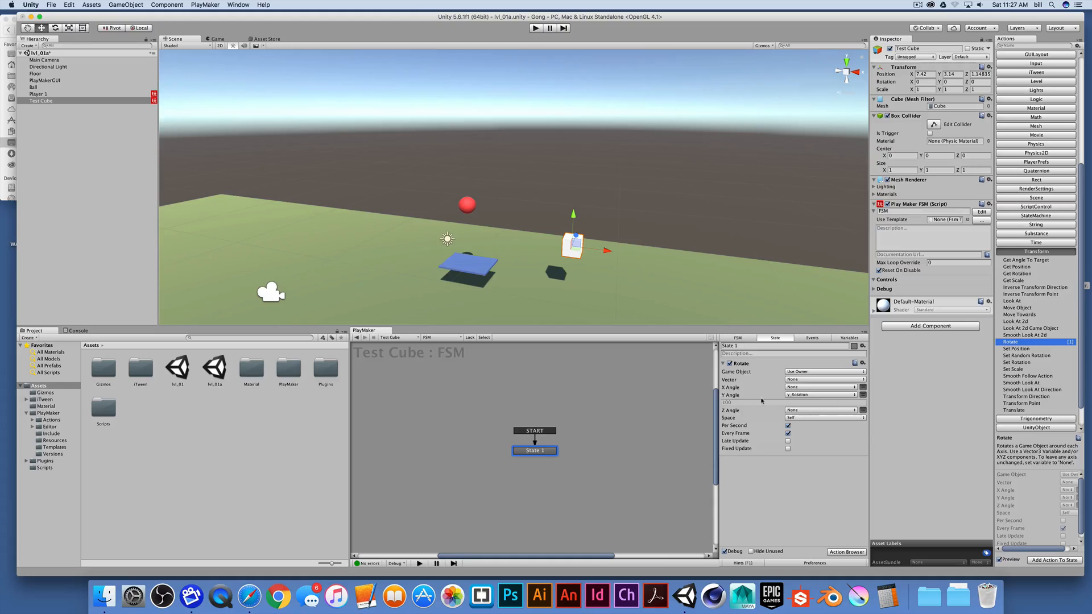
# - Assign the y_Rotation variable to the X Angle of State 1's Rotate action
pyautogui.click(563, 442)
pyautogui.click(543, 452)
pyautogui.click(818, 388)
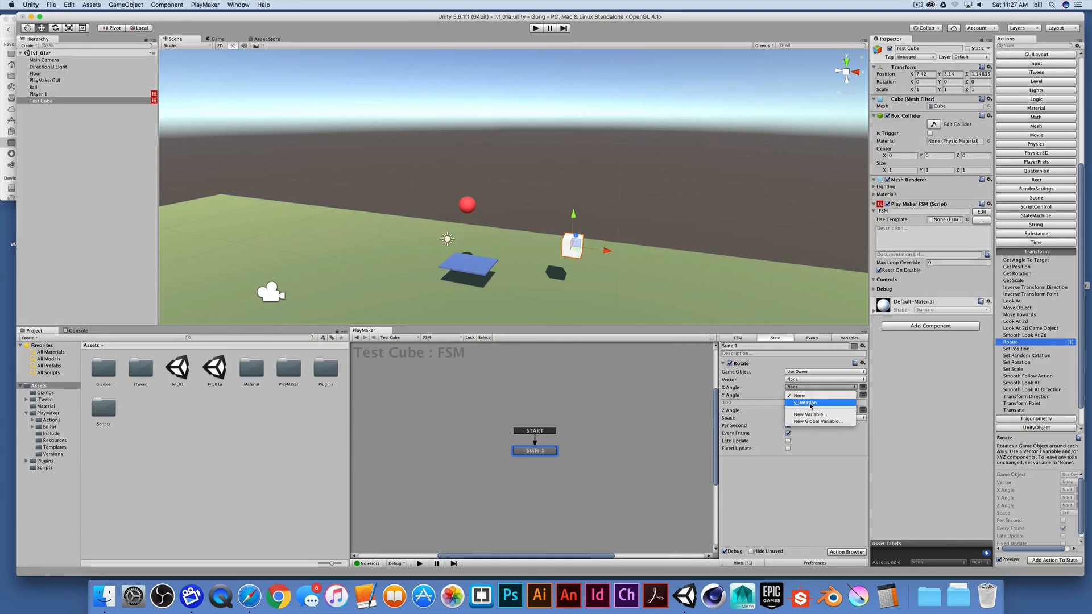
pyautogui.click(811, 402)
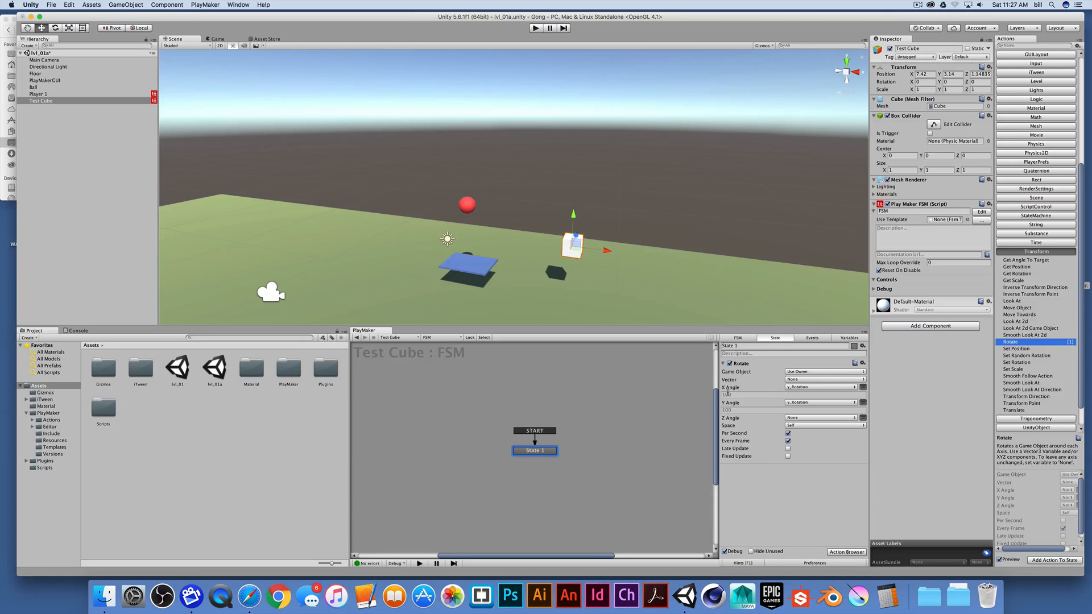
# - Set the y_Rotation variable's value to 50 and play-test the cube's rotation on both the X and Y axes
pyautogui.click(845, 338)
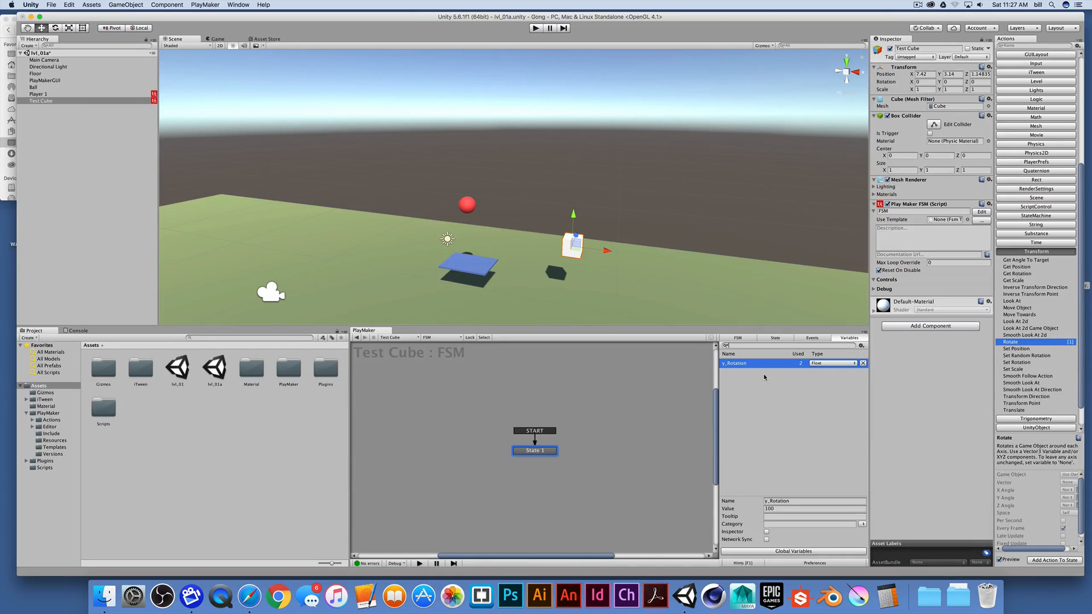
pyautogui.click(727, 509)
pyautogui.write('50')
pyautogui.click(775, 338)
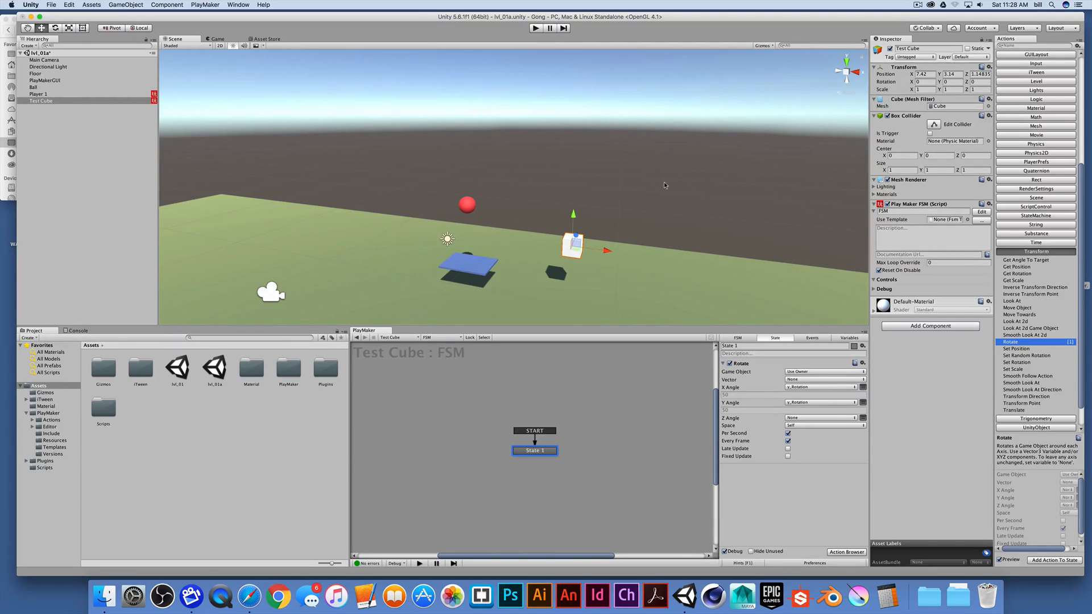
pyautogui.click(541, 29)
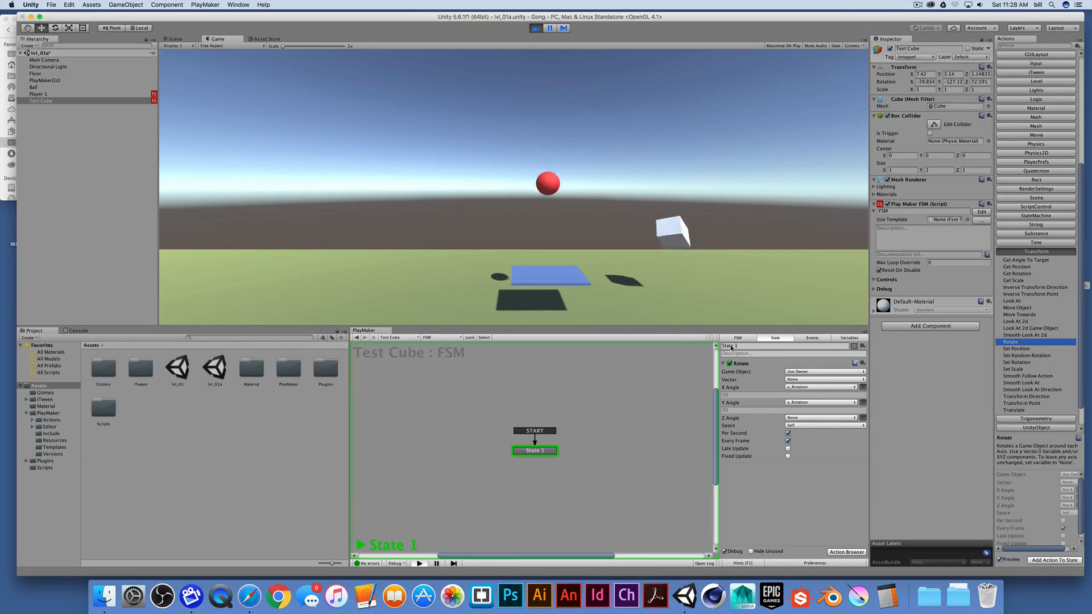
pyautogui.click(535, 28)
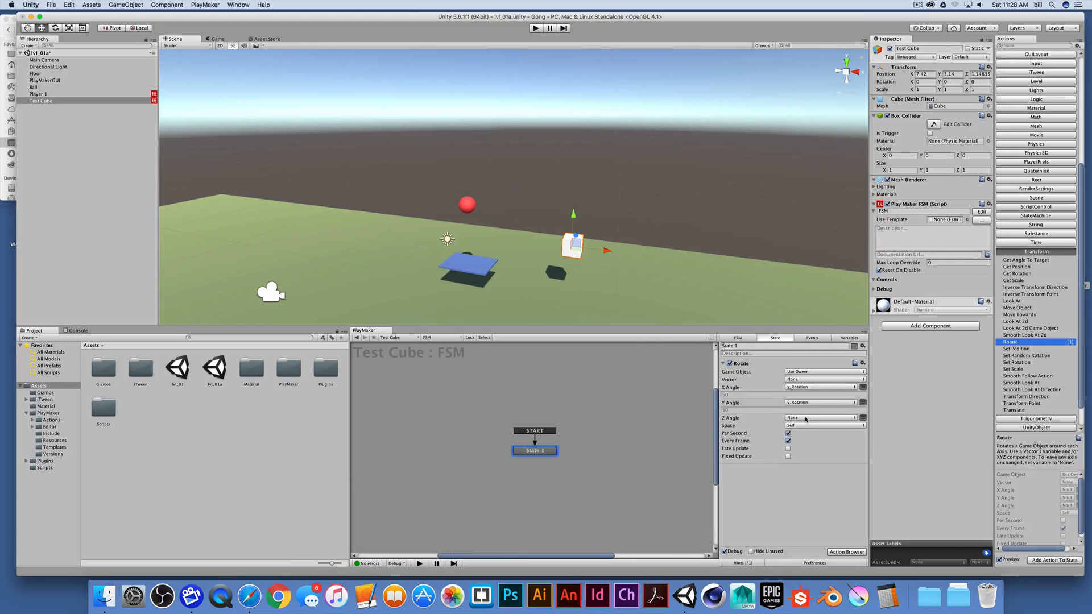
# - Create a new variable named z_rot for the Rotate action's Z Angle
pyautogui.click(805, 418)
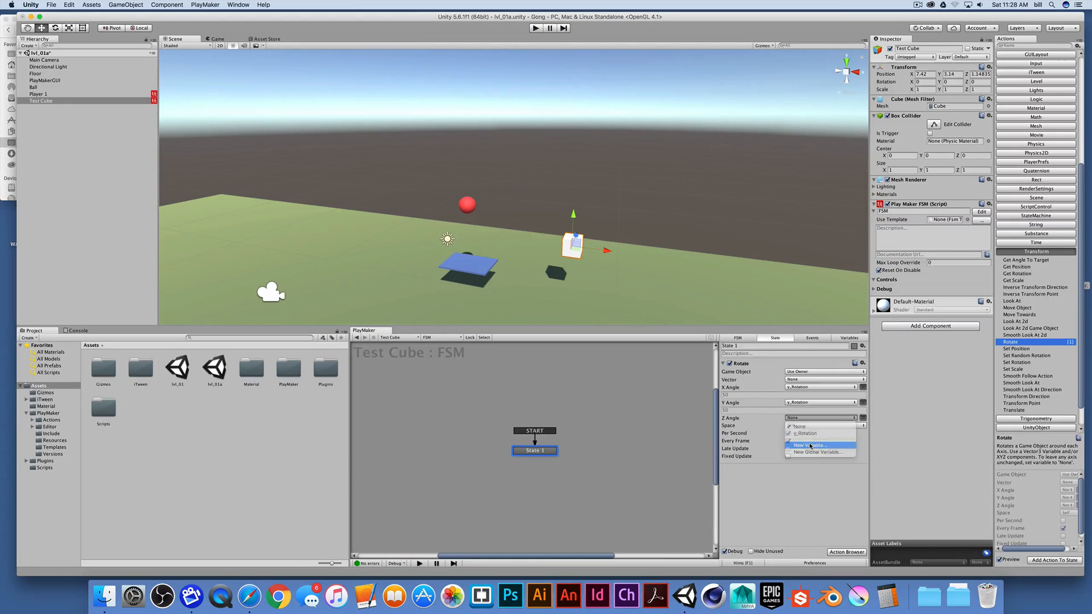
pyautogui.click(810, 445)
pyautogui.write('z_rot')
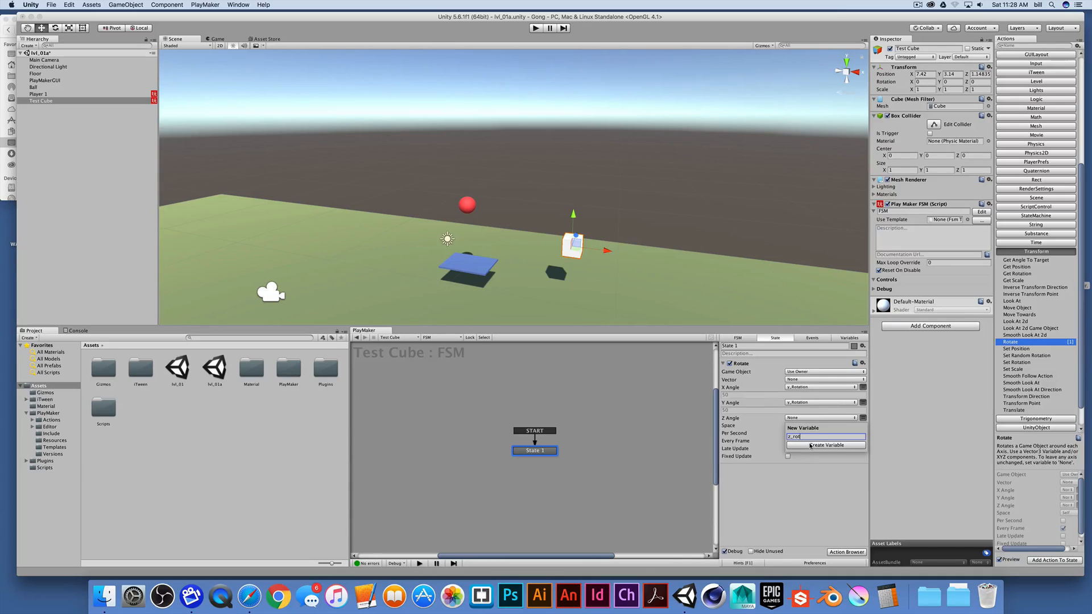
pyautogui.click(810, 445)
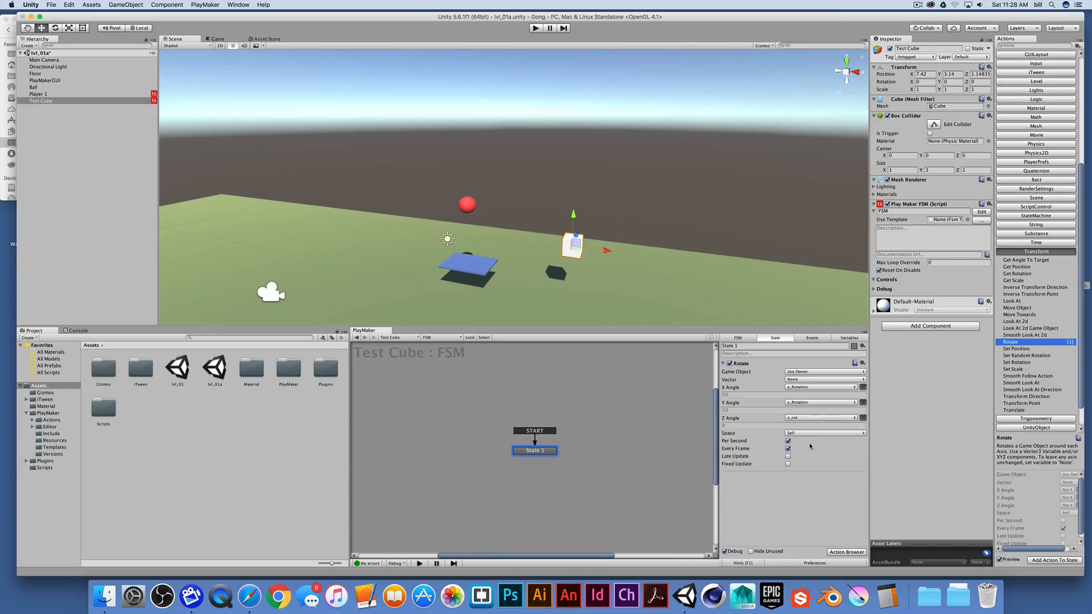
# - Set the z_rot variable's value to 111 and play-test the three-axis rotation while viewing the Rotate action's values
pyautogui.click(849, 338)
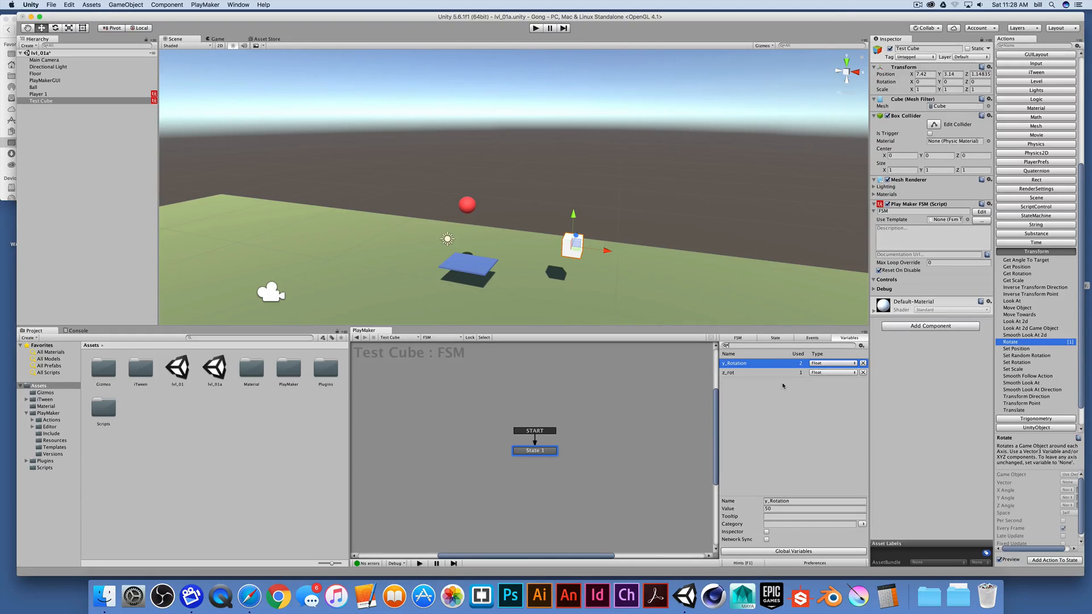
pyautogui.click(771, 373)
pyautogui.click(778, 508)
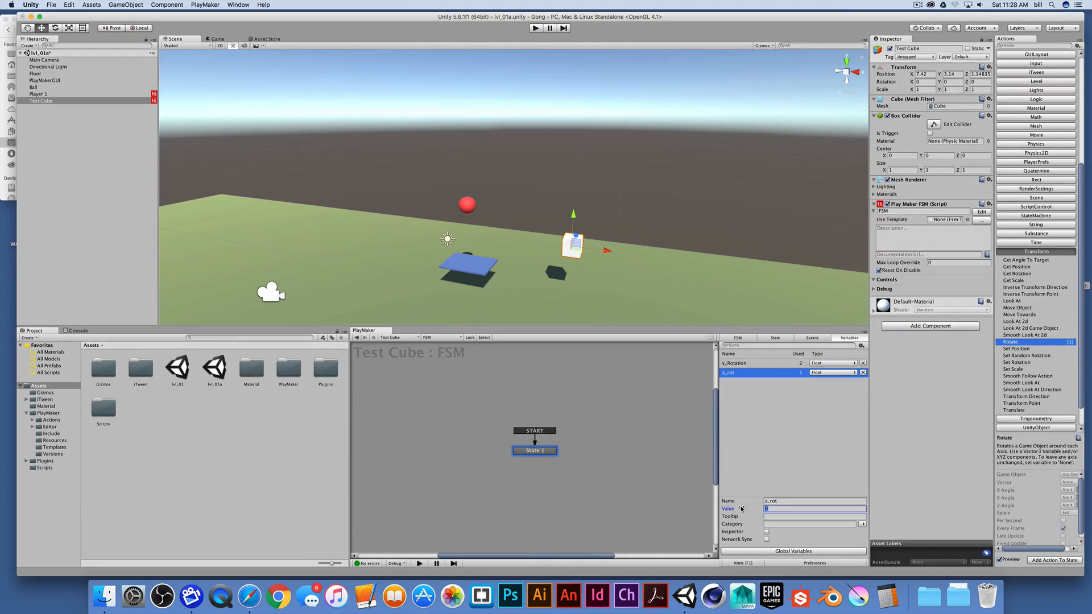
pyautogui.write('111')
pyautogui.press('super+p')
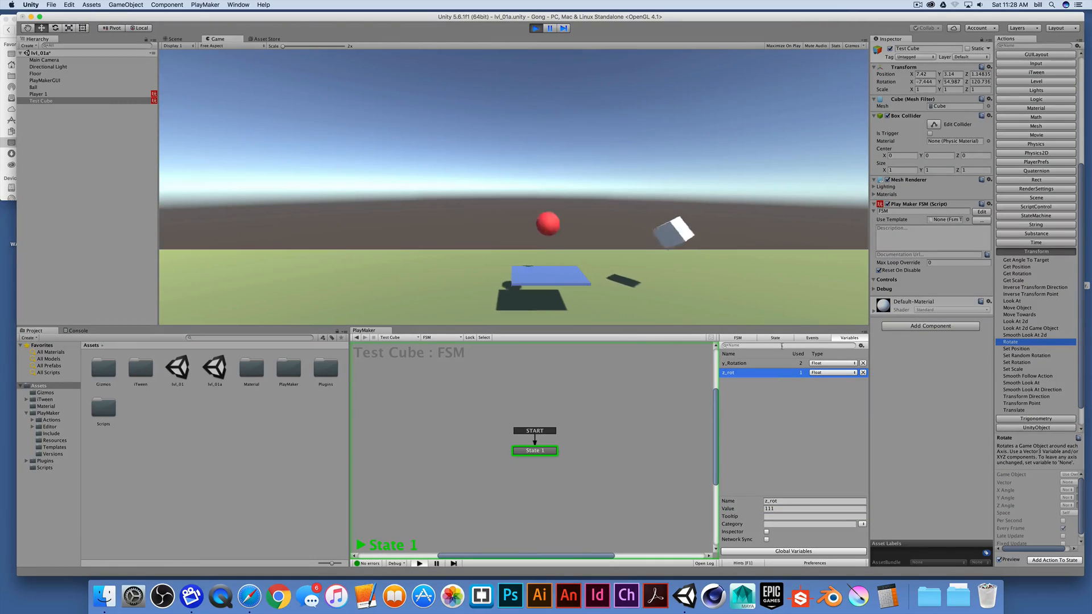
pyautogui.click(778, 338)
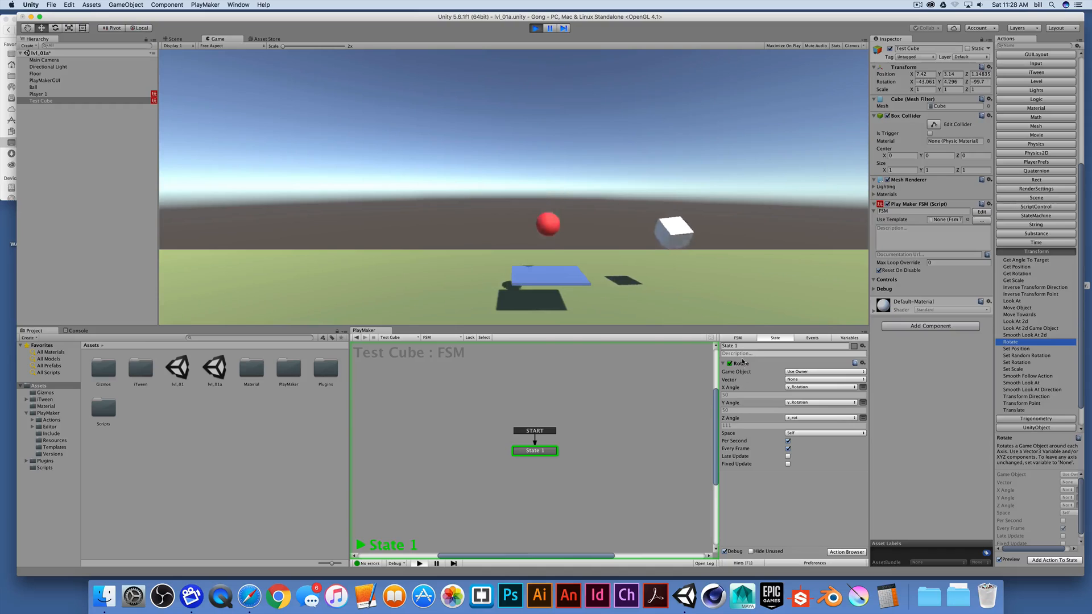
pyautogui.click(534, 29)
# - Delete the Test Cube object from the scene
pyautogui.click(57, 103)
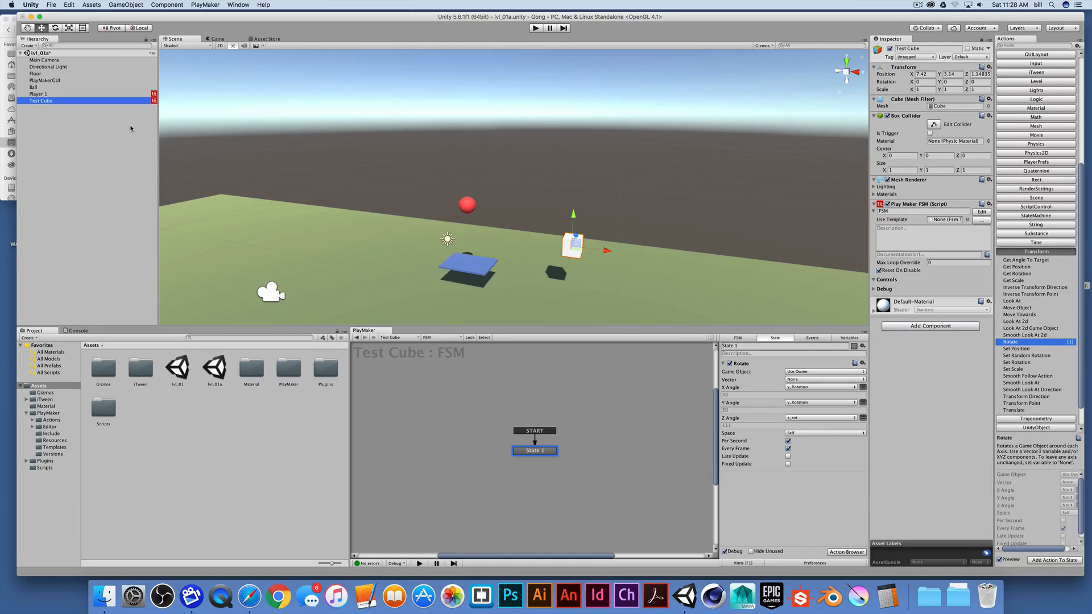
pyautogui.press('super+BackSpace')
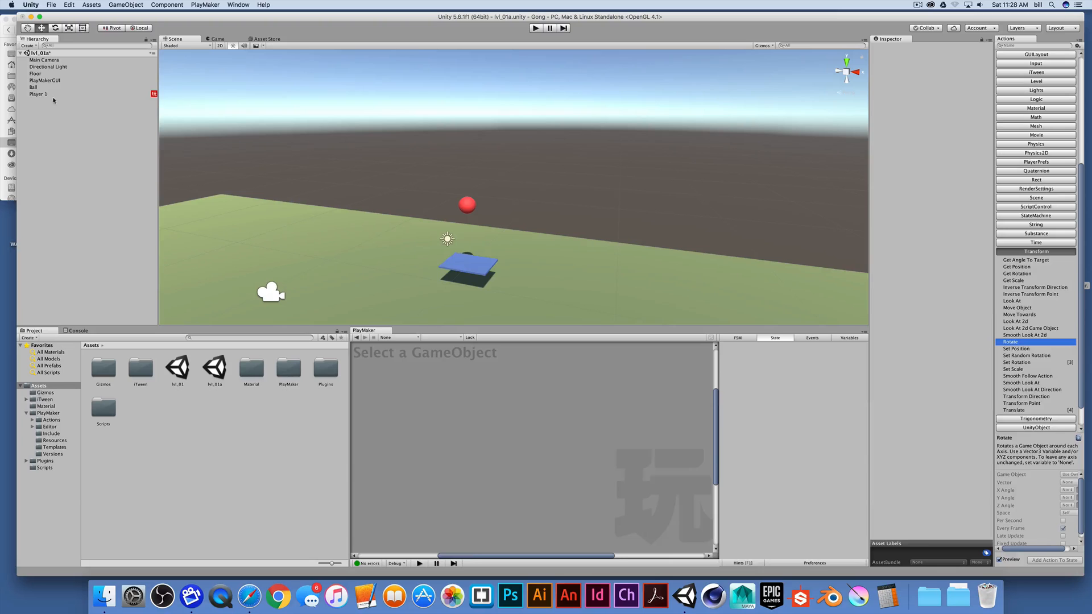
# - Duplicate the Player 1 platform and rename the copy Player 2
pyautogui.click(465, 265)
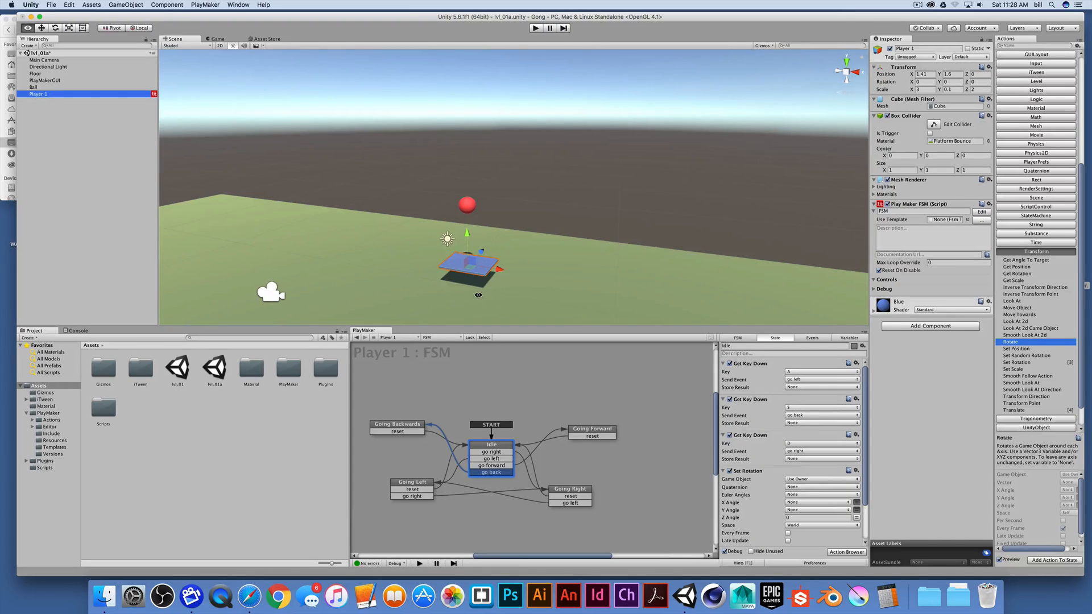
pyautogui.keyDown('alt'); pyautogui.moveTo(479, 295); pyautogui.dragTo(498, 291); pyautogui.keyUp('alt')
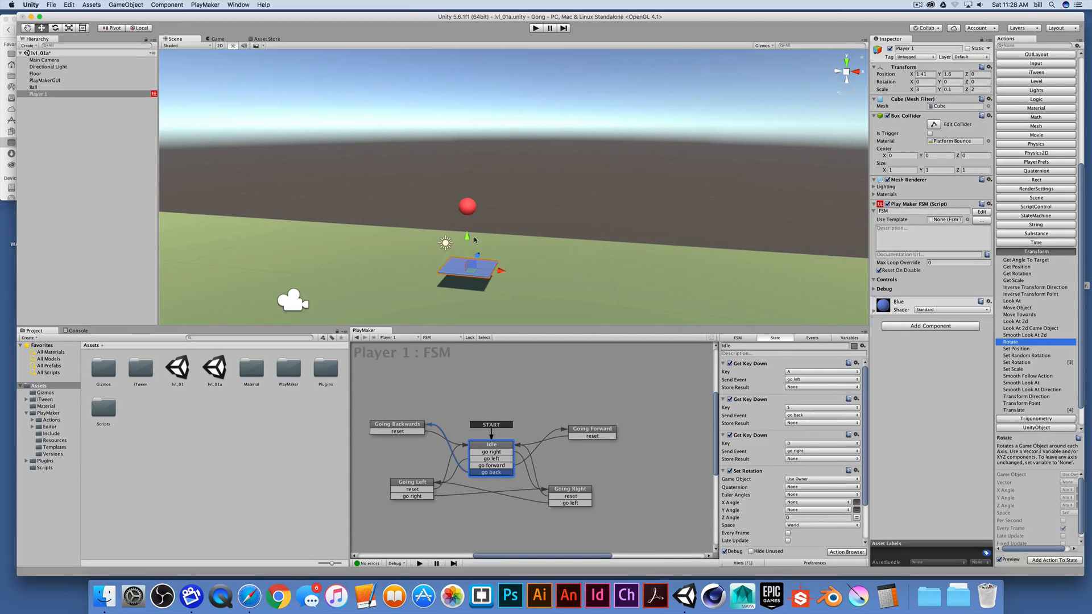
pyautogui.press('super+d')
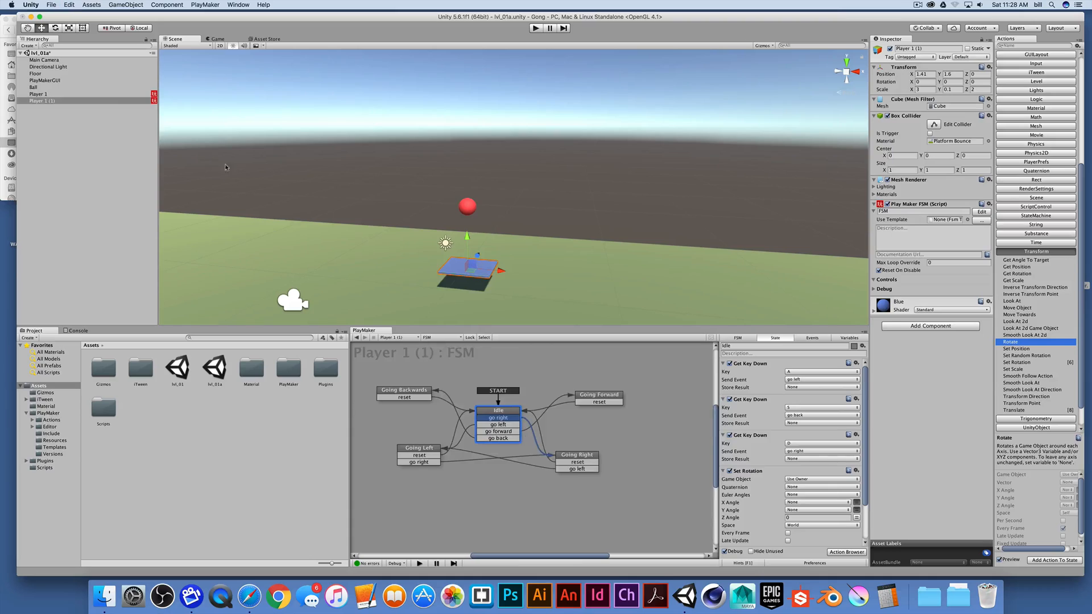
pyautogui.click(49, 102)
pyautogui.press('Return')
pyautogui.click(45, 100)
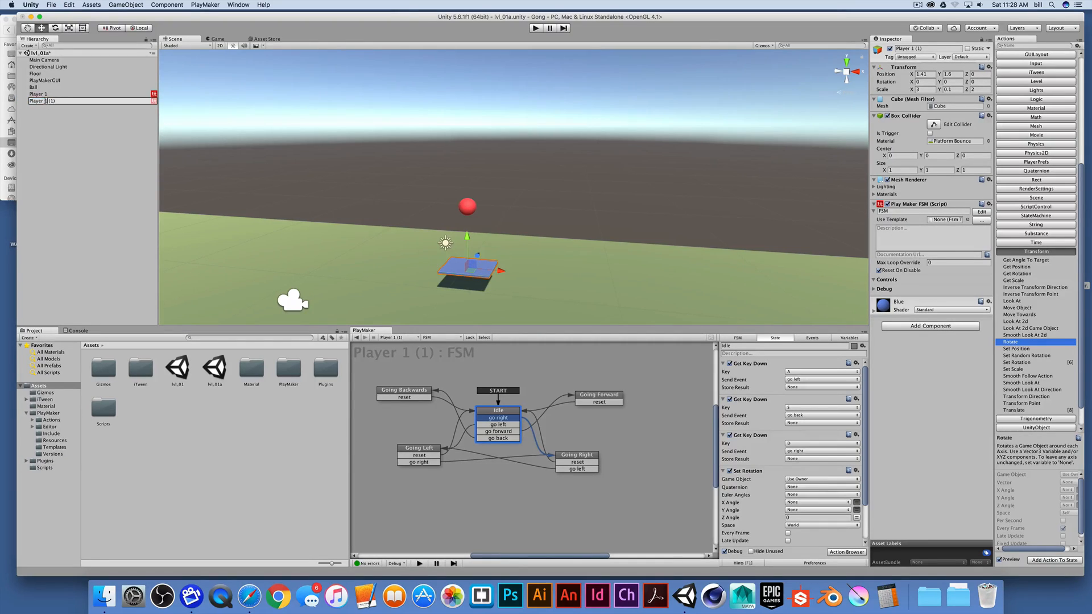
pyautogui.moveTo(45, 101); pyautogui.dragTo(103, 103)
pyautogui.write('2')
pyautogui.press('Return')
# - Deactivate the Player 1 object and select Player 2
pyautogui.click(90, 95)
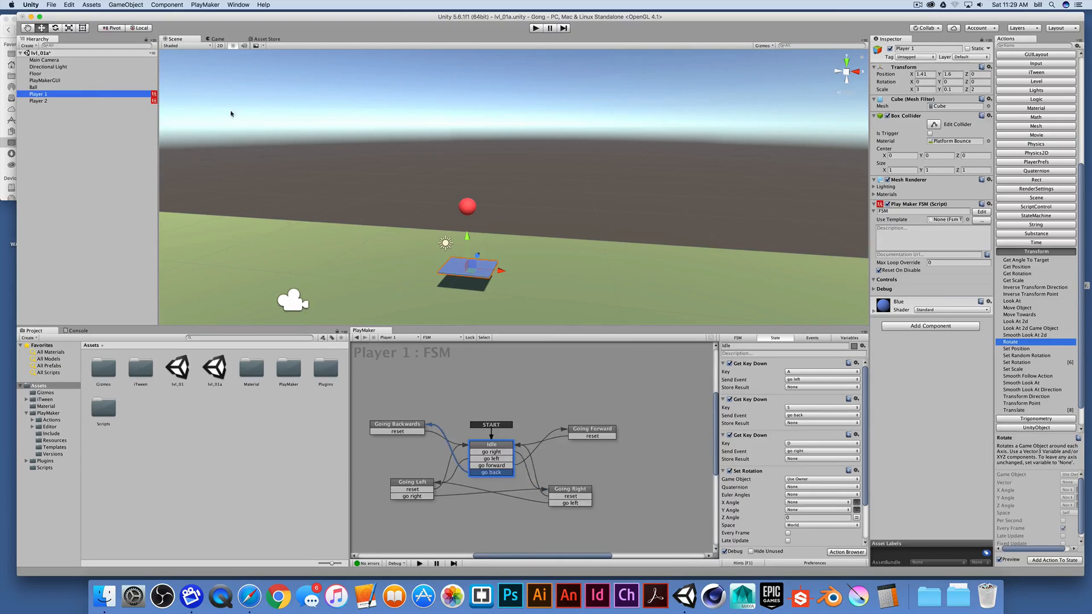
pyautogui.click(889, 49)
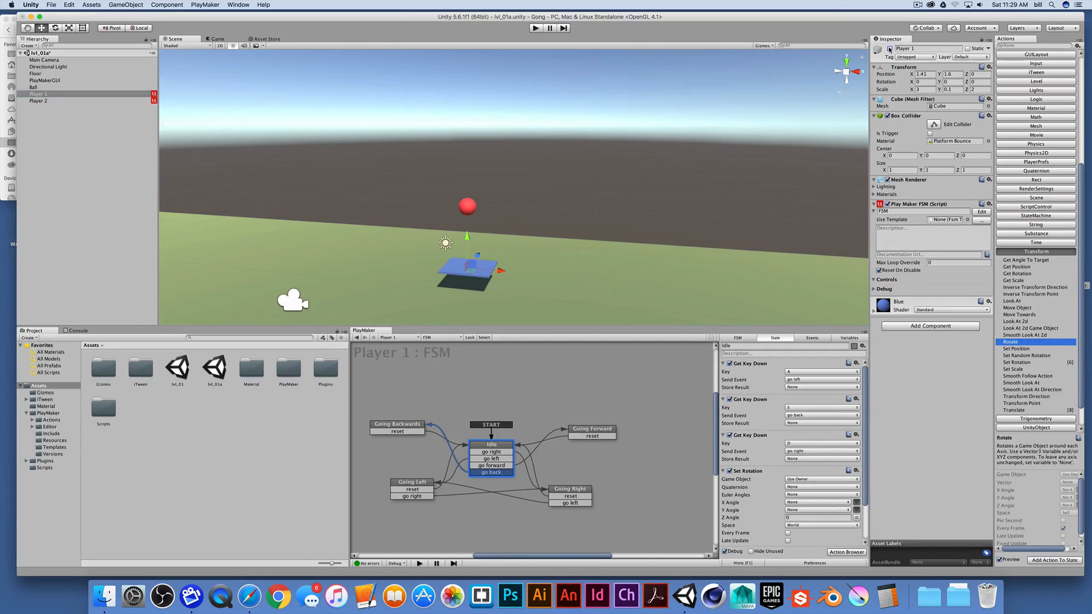
pyautogui.click(58, 102)
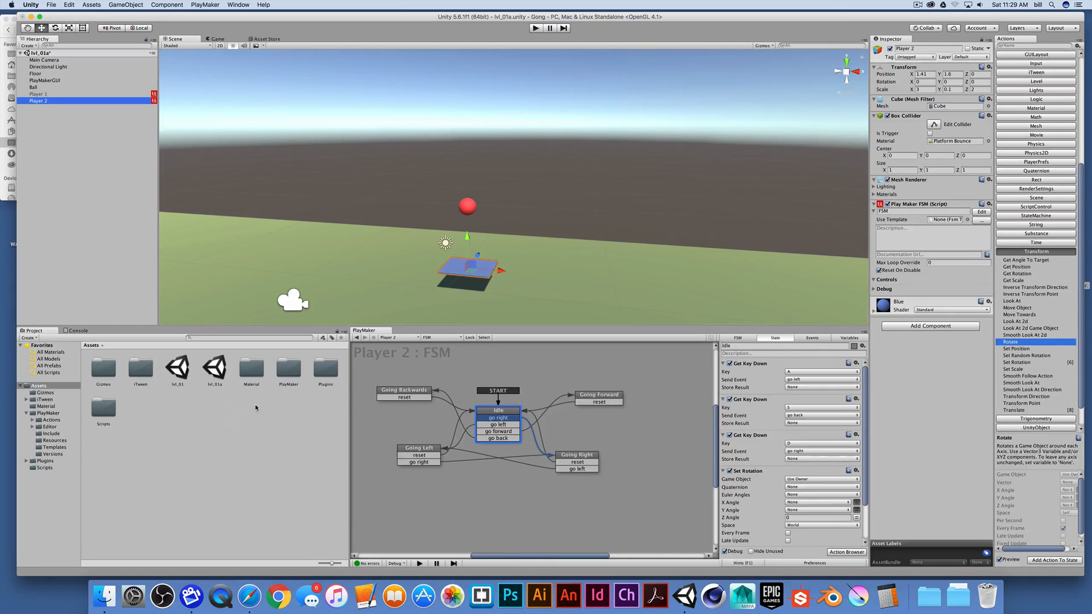
# - Duplicate the Blue material in the project's Material folder
pyautogui.click(46, 406)
pyautogui.click(214, 406)
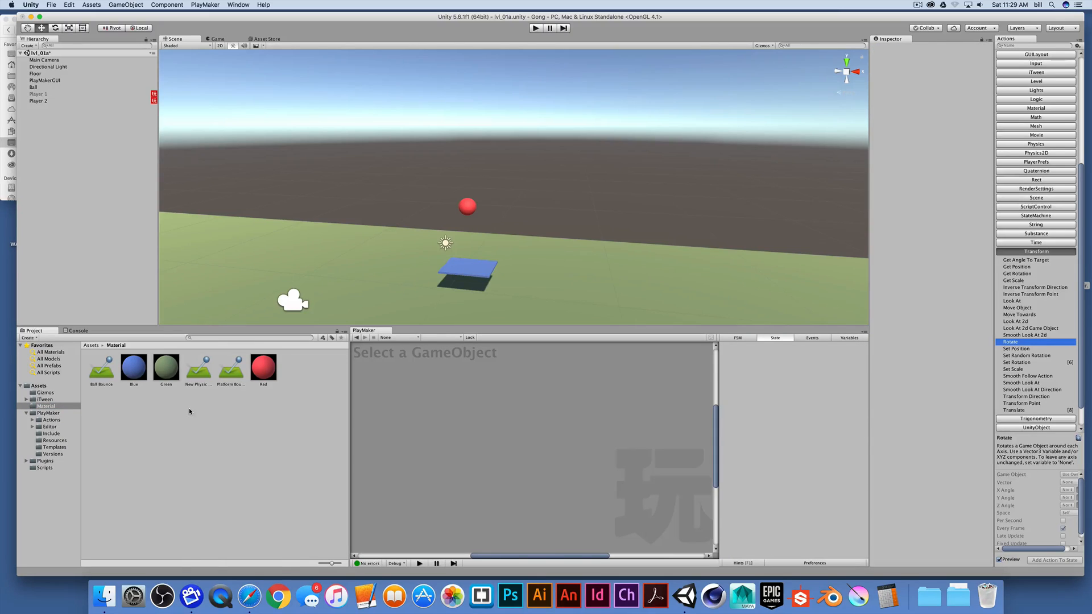
pyautogui.rightClick(189, 408)
pyautogui.moveTo(227, 413)
pyautogui.click(138, 372)
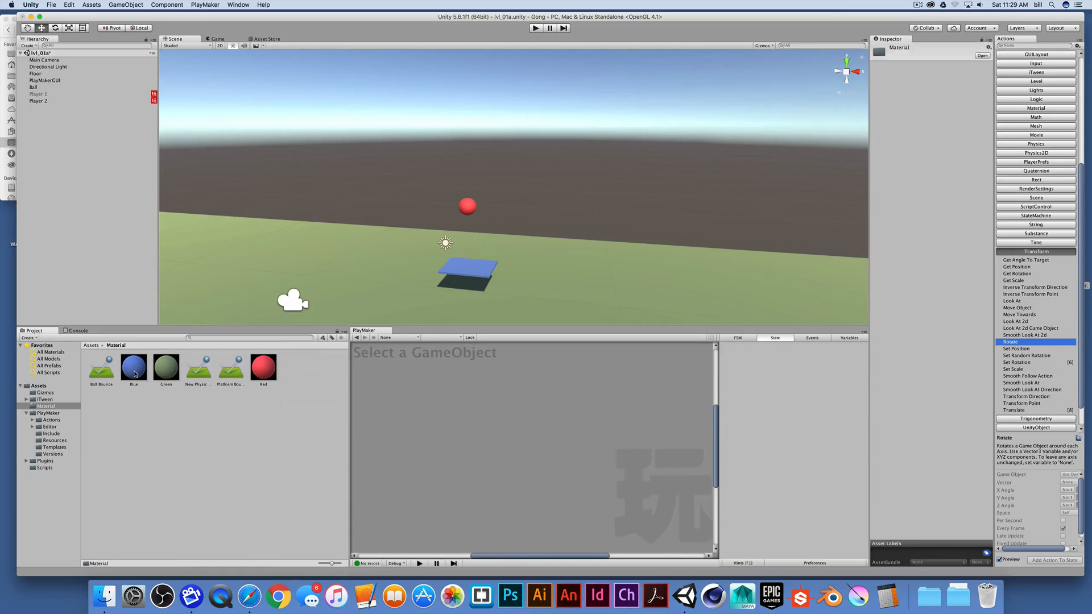
pyautogui.click(134, 369)
pyautogui.press('super+d')
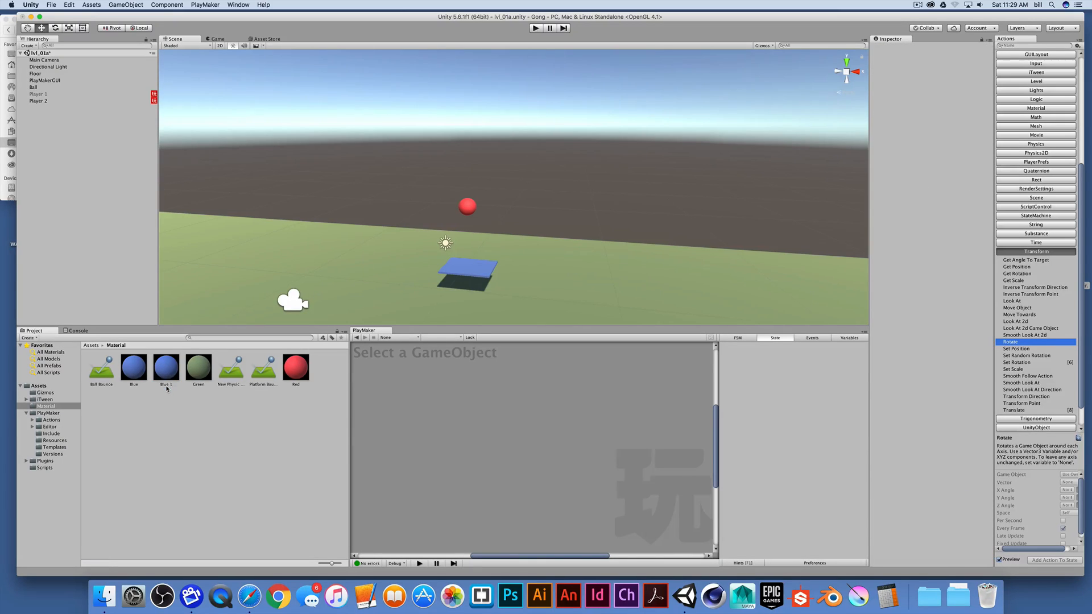
# - Change the Albedo color of the duplicated Blue 1 material to a bright orange
pyautogui.click(941, 87)
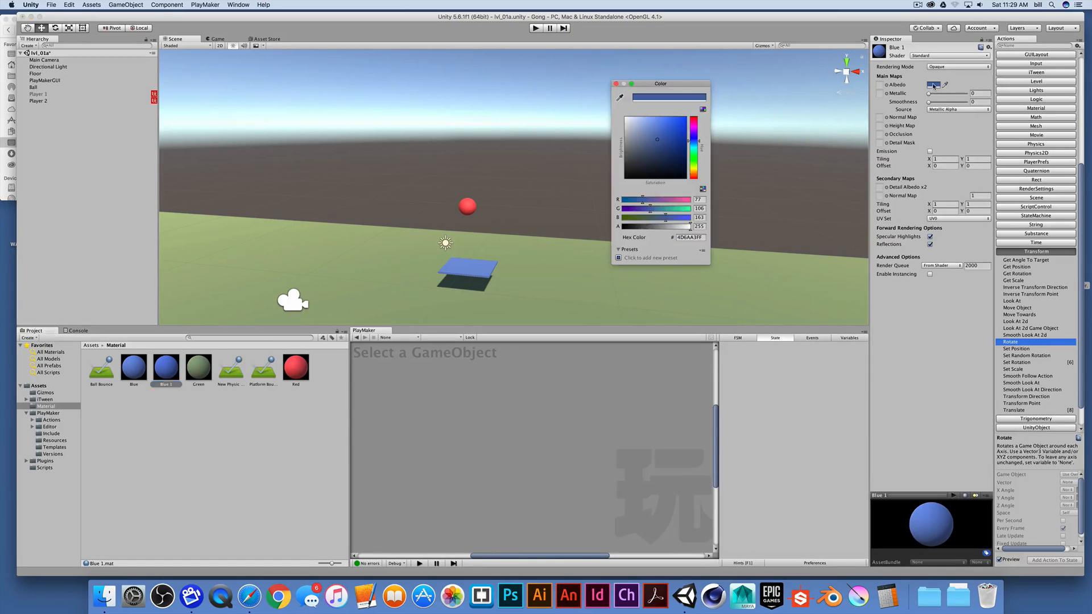
pyautogui.moveTo(665, 149); pyautogui.dragTo(694, 121)
pyautogui.click(692, 143)
pyautogui.moveTo(692, 160); pyautogui.dragTo(694, 176)
pyautogui.moveTo(663, 137); pyautogui.dragTo(678, 126)
pyautogui.click(615, 83)
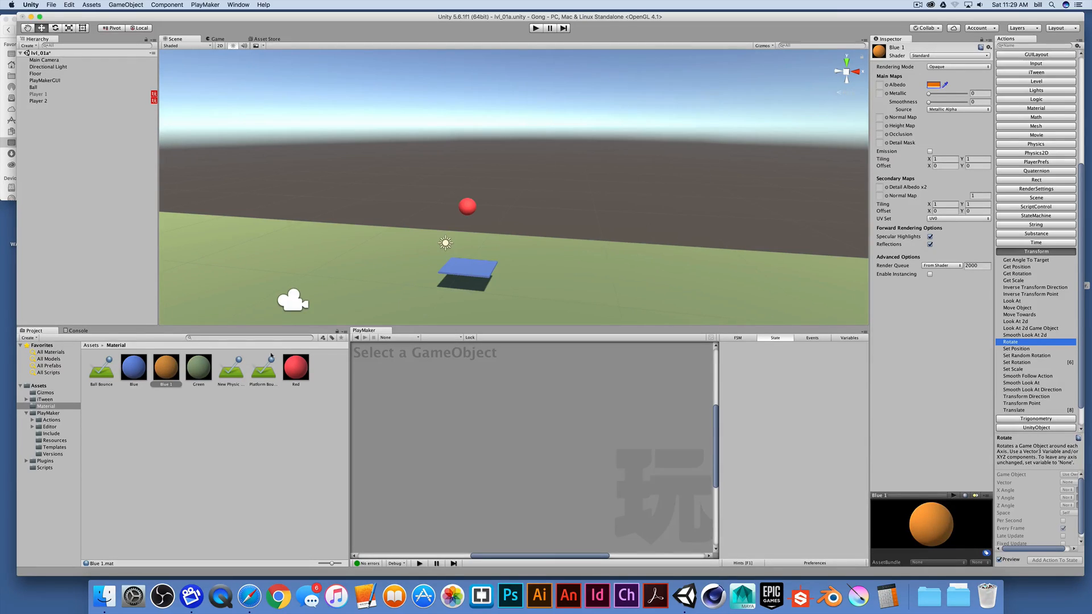
# - Apply the orange Blue 1 material to the Player 2 platform, undoing its accidental assignment to the floor
pyautogui.moveTo(179, 374); pyautogui.dragTo(484, 276)
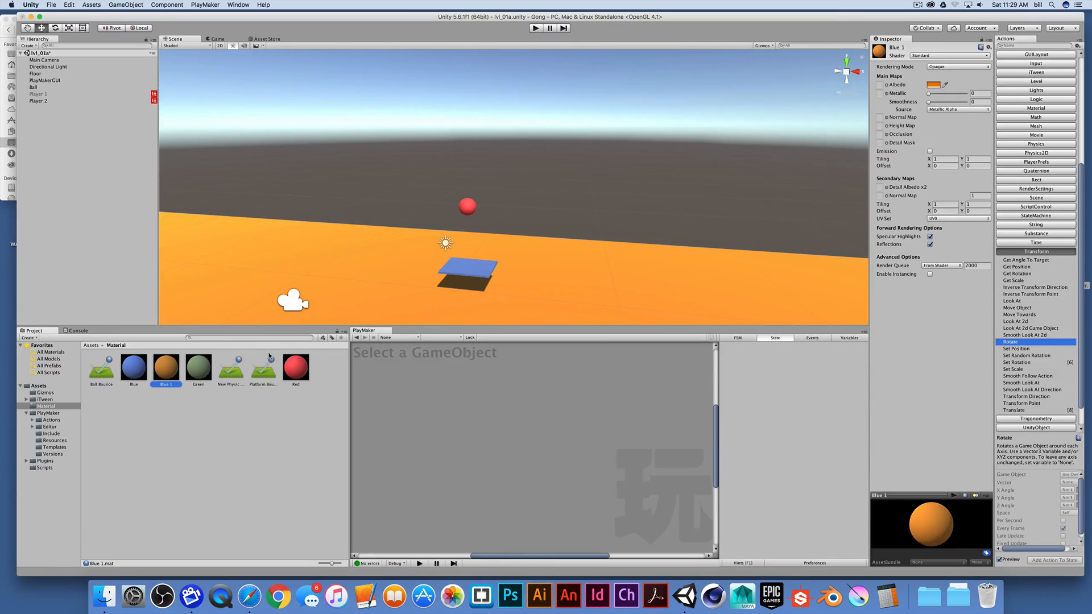
pyautogui.press('super+z')
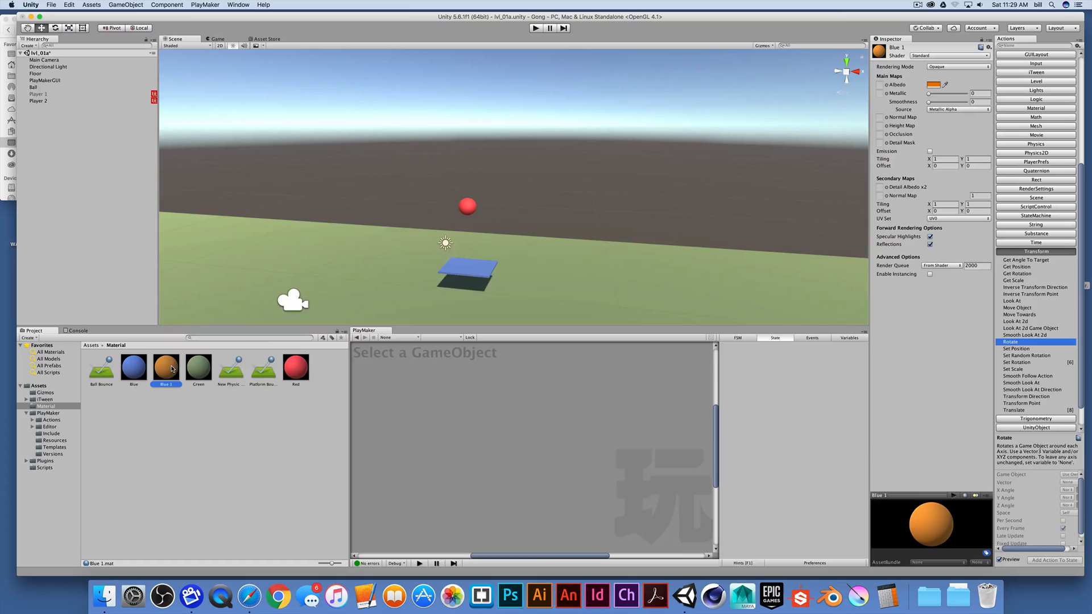
pyautogui.moveTo(173, 368); pyautogui.dragTo(474, 268)
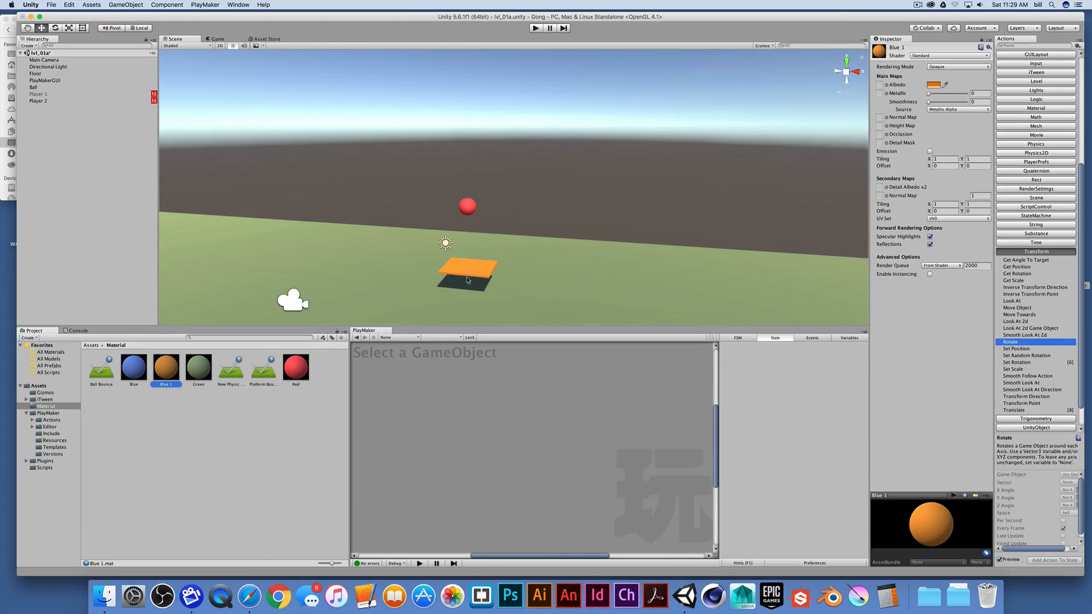
# - Select Player 1 and make it active in the scene again
pyautogui.click(45, 101)
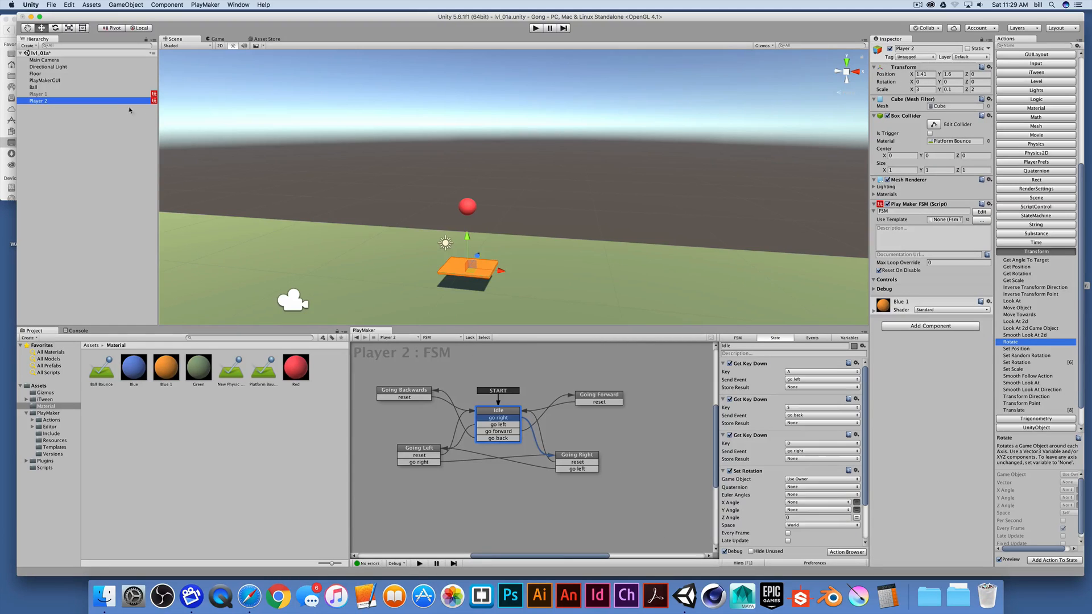
pyautogui.click(38, 94)
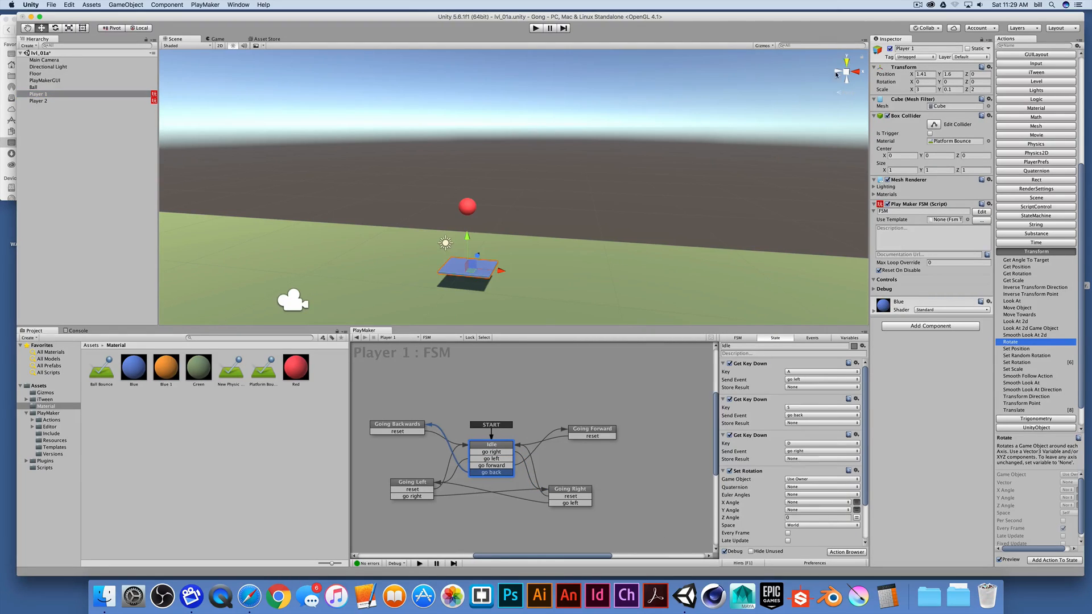
# - Move the Player 1 platform along X to about 7.47, beside the orange Player 2 platform
pyautogui.moveTo(511, 274); pyautogui.dragTo(620, 282)
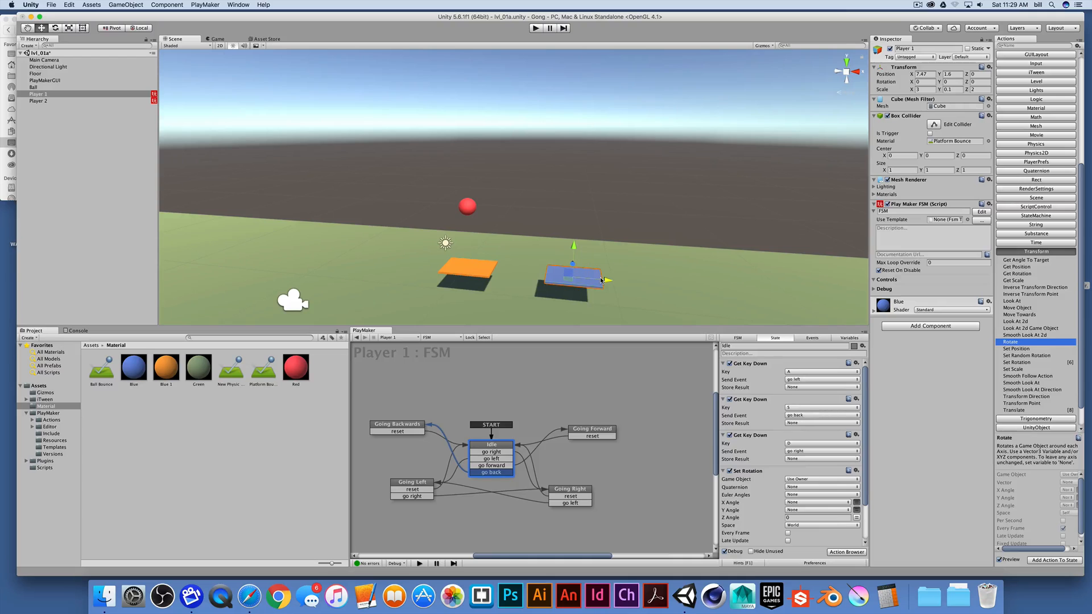
pyautogui.click(52, 100)
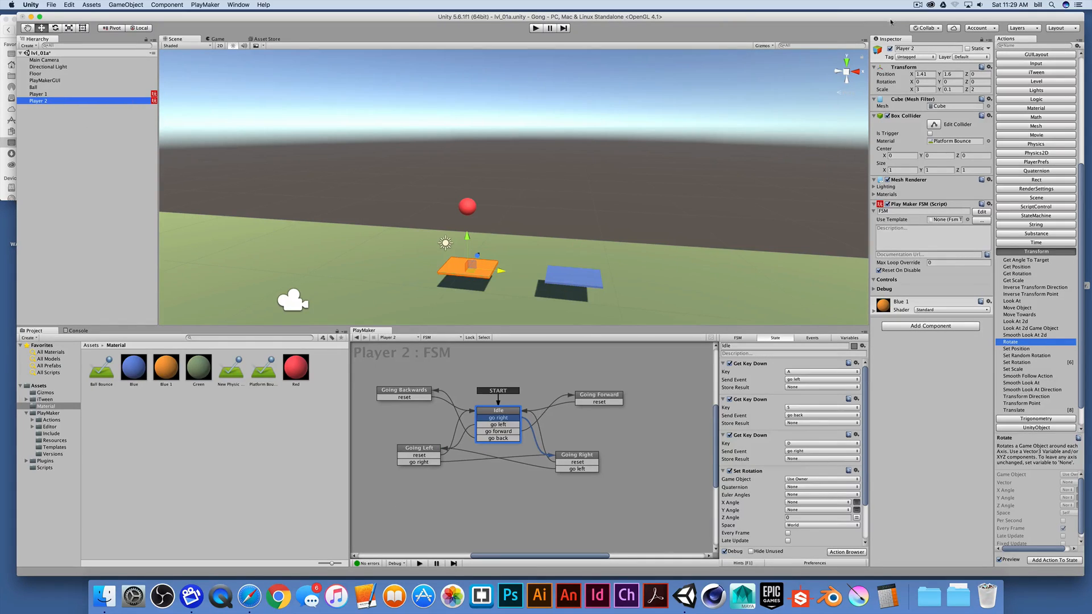
# - Play-test the left and right movement of both platforms and stop the game
pyautogui.click(536, 28)
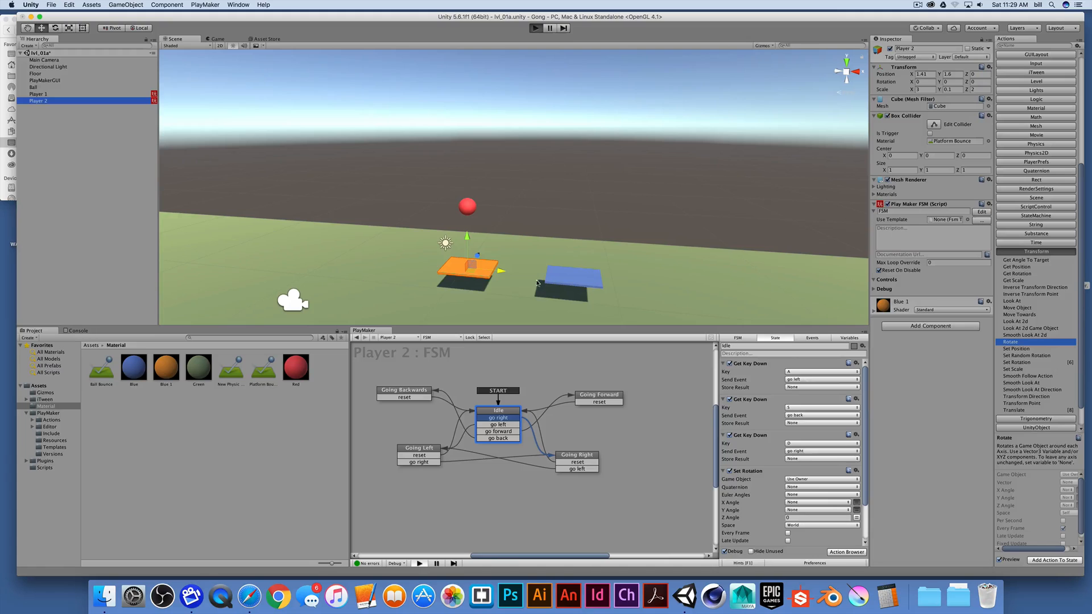
pyautogui.press('a')
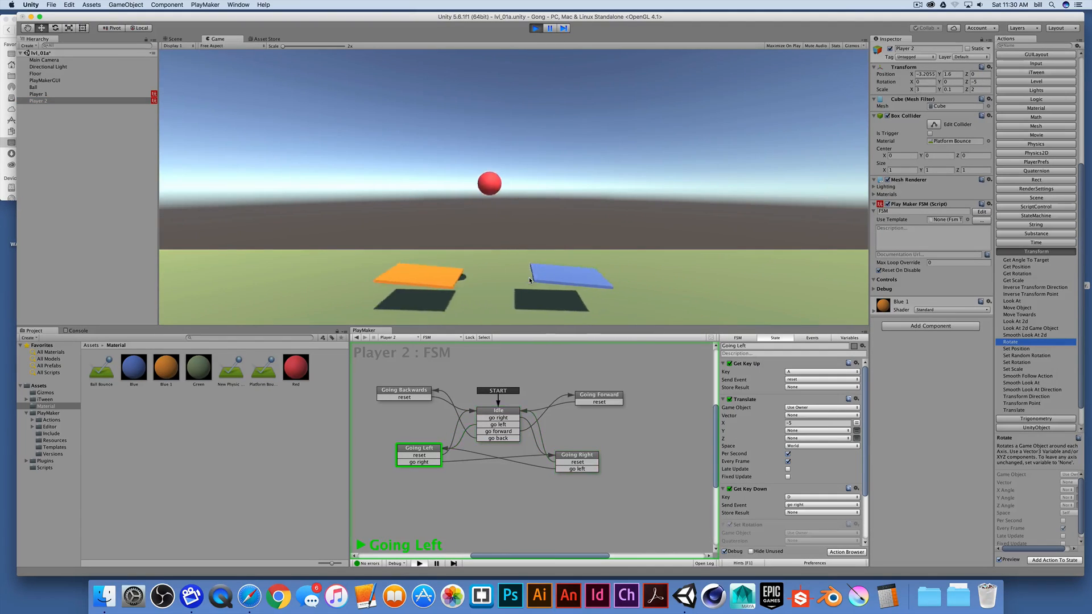
pyautogui.press('a')
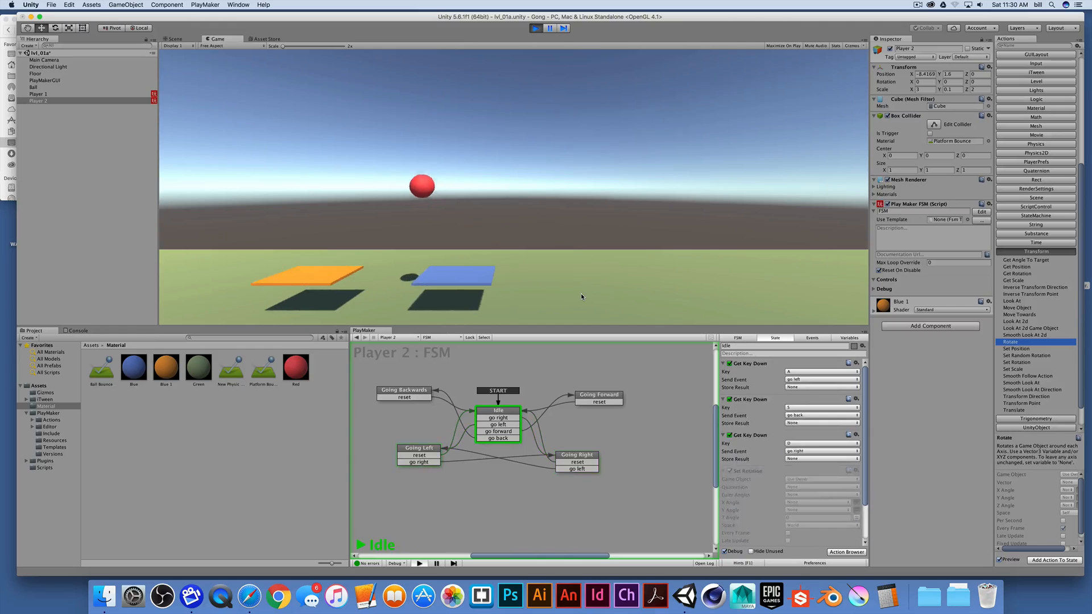
pyautogui.press('d')
pyautogui.press('a')
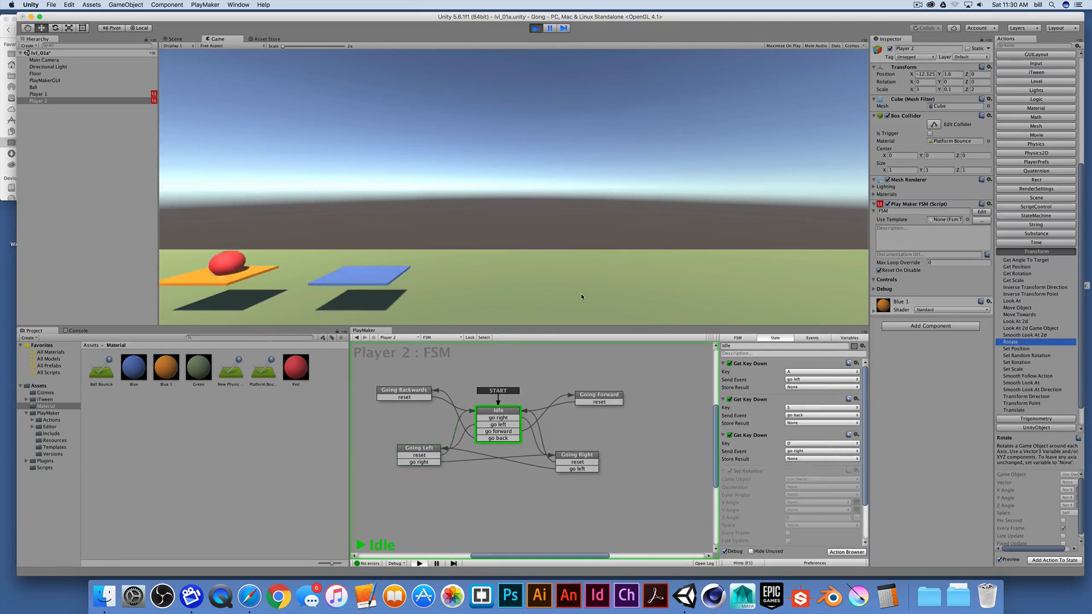
pyautogui.press('super+p')
# - Deactivate Player 1 in the scene and remove the FSM component from Player 2
pyautogui.click(50, 94)
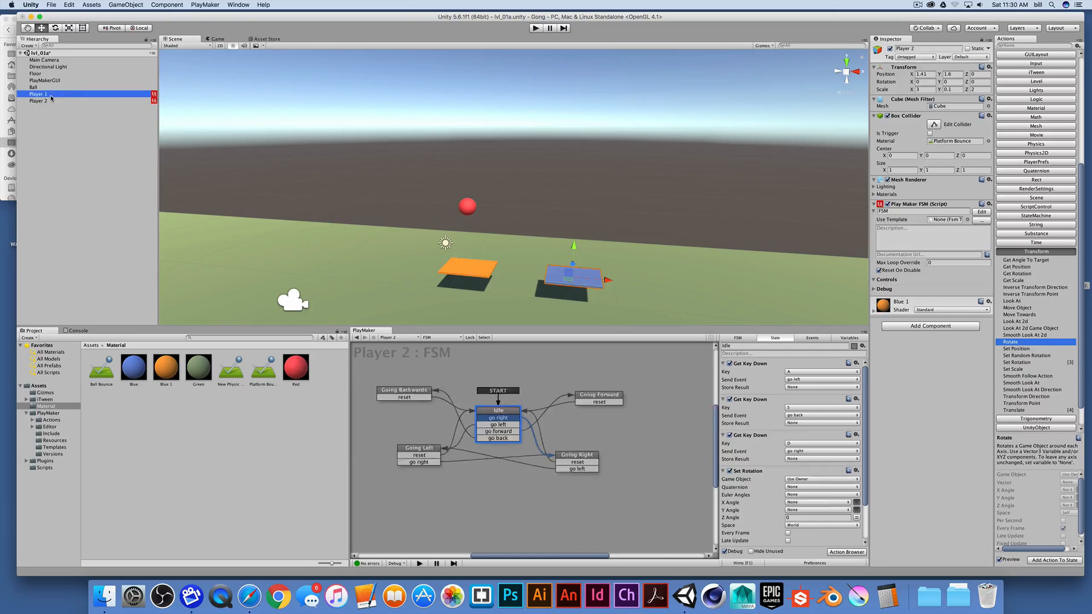
pyautogui.click(890, 48)
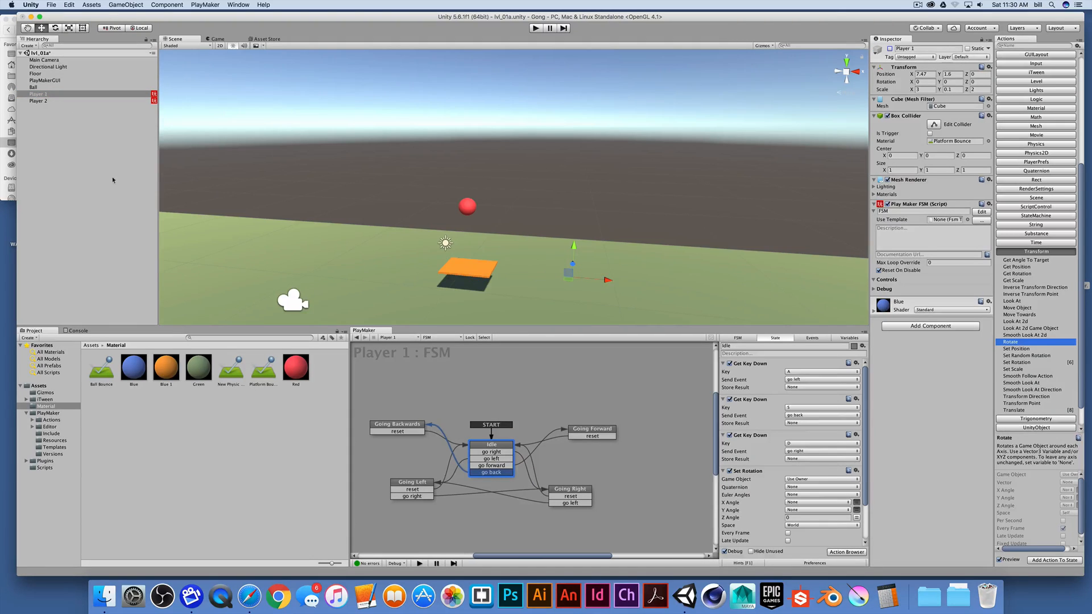
pyautogui.click(40, 100)
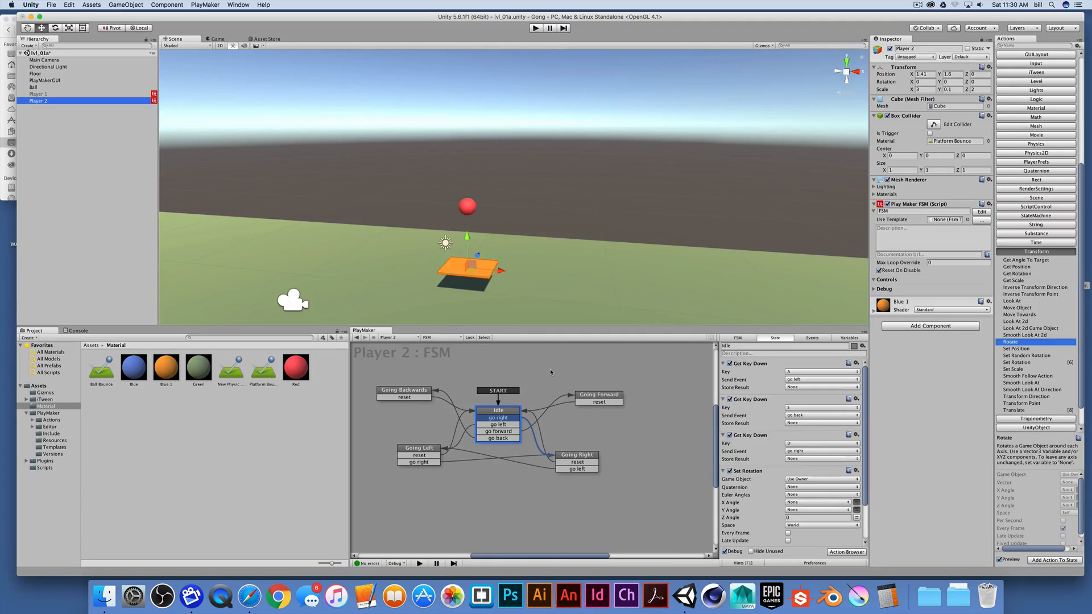
pyautogui.rightClick(586, 367)
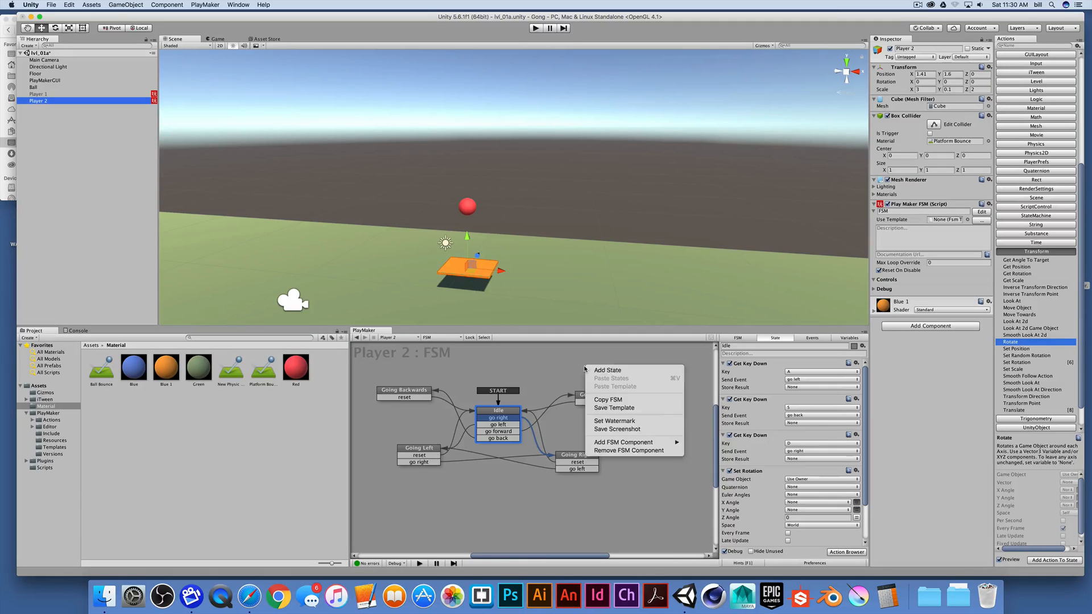
pyautogui.click(616, 454)
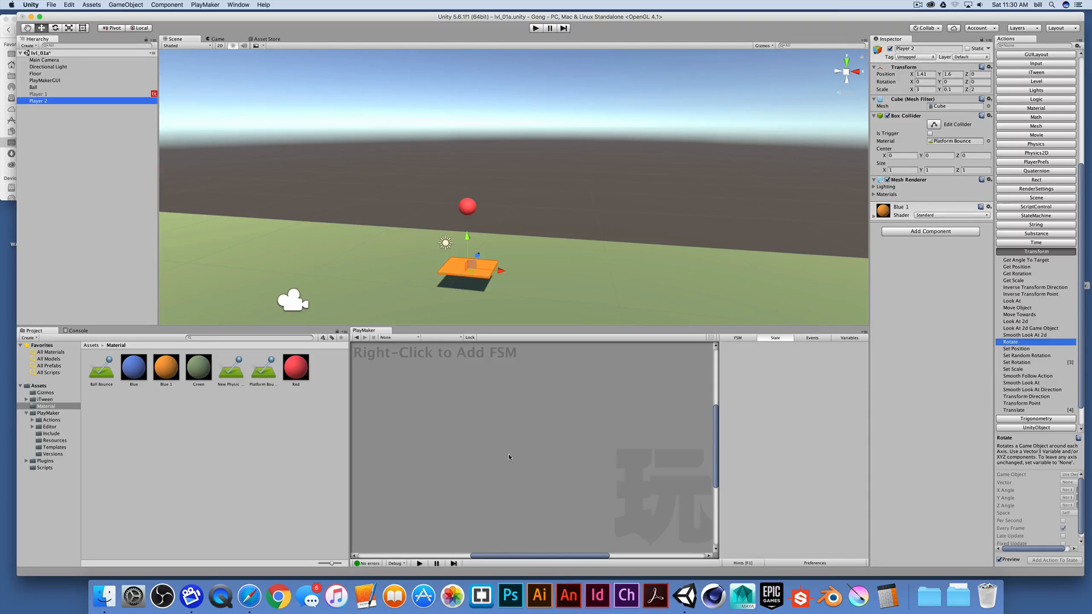
# - Add a new FSM to Player 2 and move its start state to the middle of the graph
pyautogui.click(522, 433)
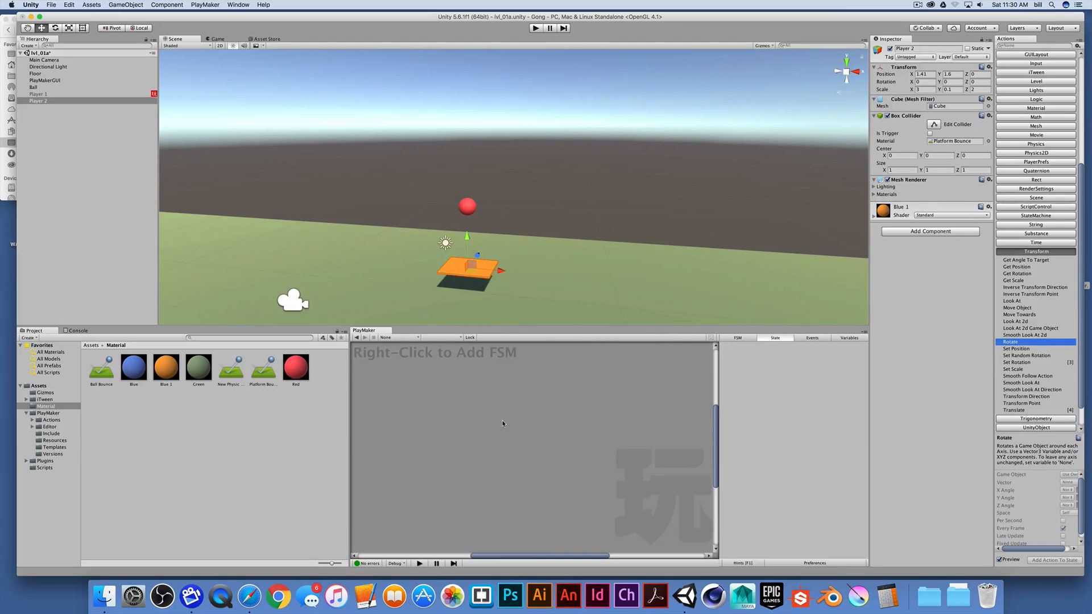
pyautogui.rightClick(503, 423)
pyautogui.click(521, 425)
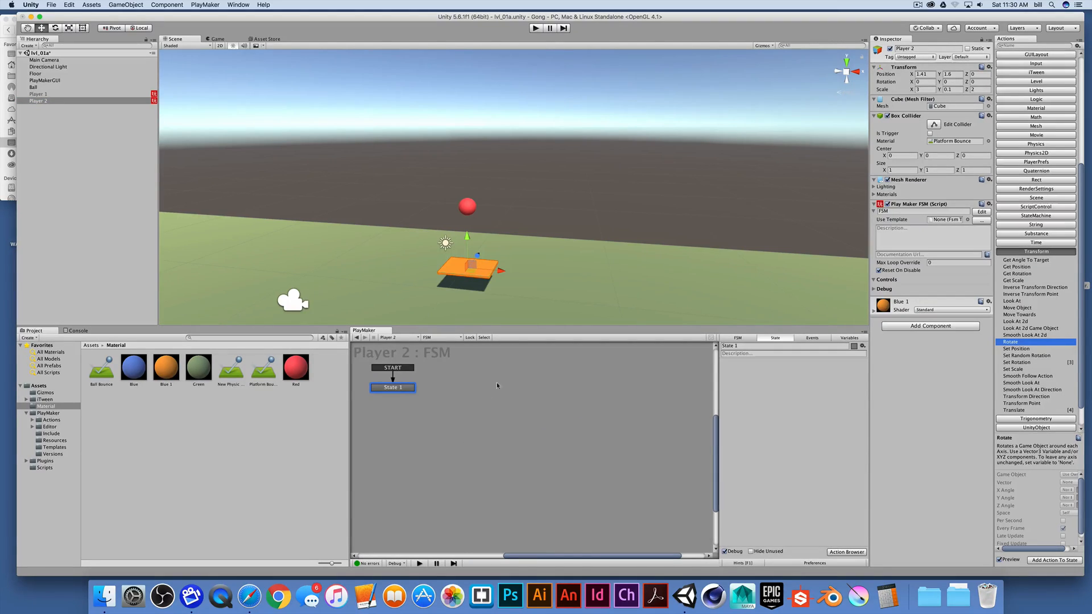
pyautogui.moveTo(400, 387); pyautogui.dragTo(517, 446)
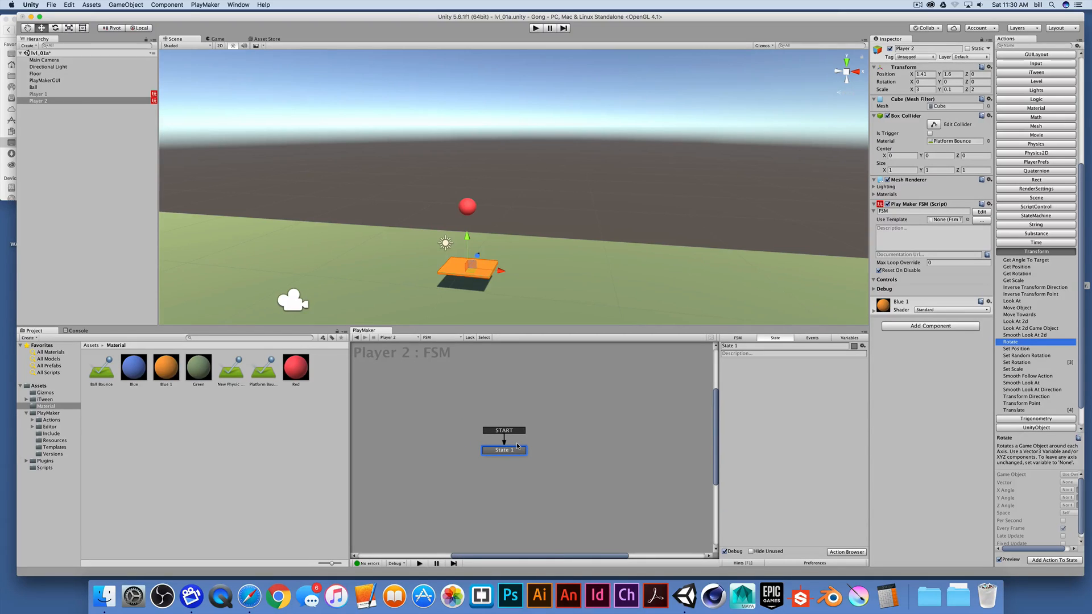
# - Rename Player 2's State 1 to Playermomement
pyautogui.scroll(5, 1035, 165)
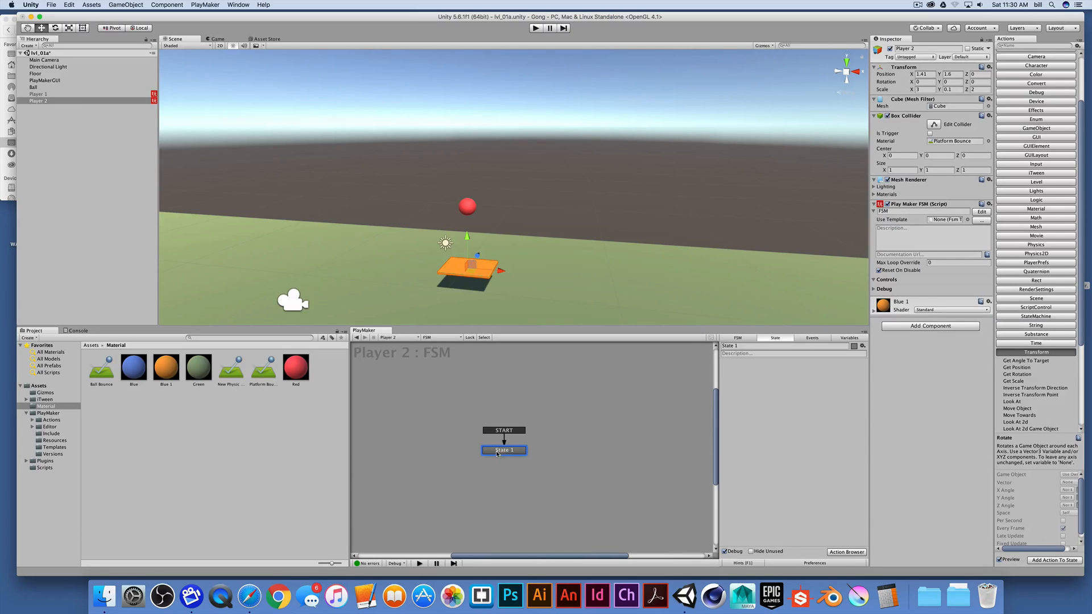
pyautogui.moveTo(750, 346); pyautogui.dragTo(667, 342)
pyautogui.write('Playermmvement')
pyautogui.press('BackSpace')
pyautogui.press('BackSpace')
pyautogui.press('BackSpace')
pyautogui.press('BackSpace')
pyautogui.press('BackSpace')
pyautogui.press('BackSpace')
pyautogui.press('BackSpace')
pyautogui.write('omement')
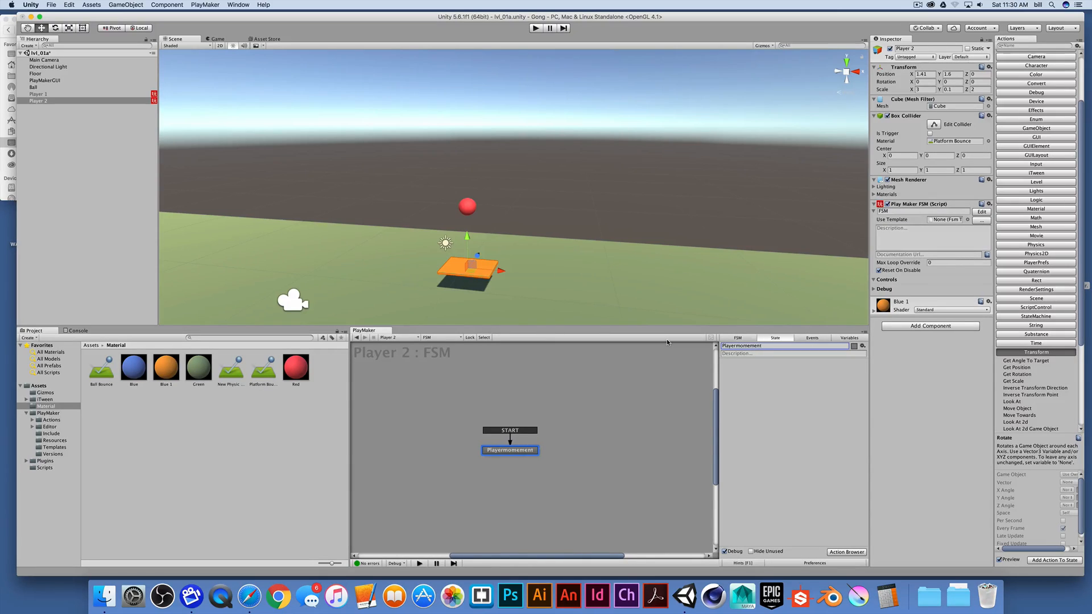
# - Add the Get Axis Vector input action to the Playermomement state
pyautogui.click(524, 453)
pyautogui.click(1046, 164)
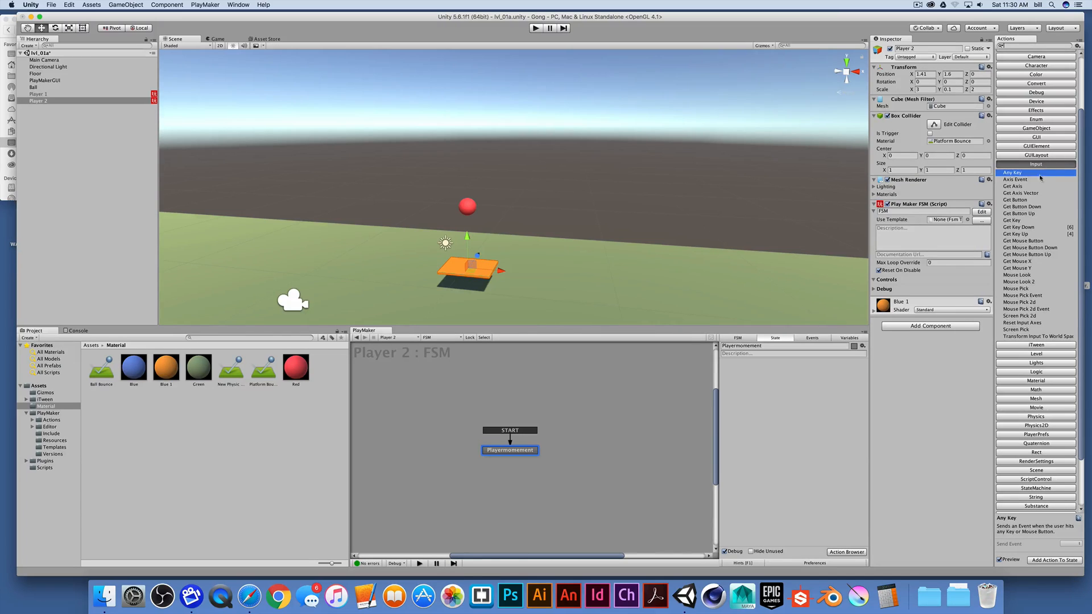
pyautogui.click(1019, 193)
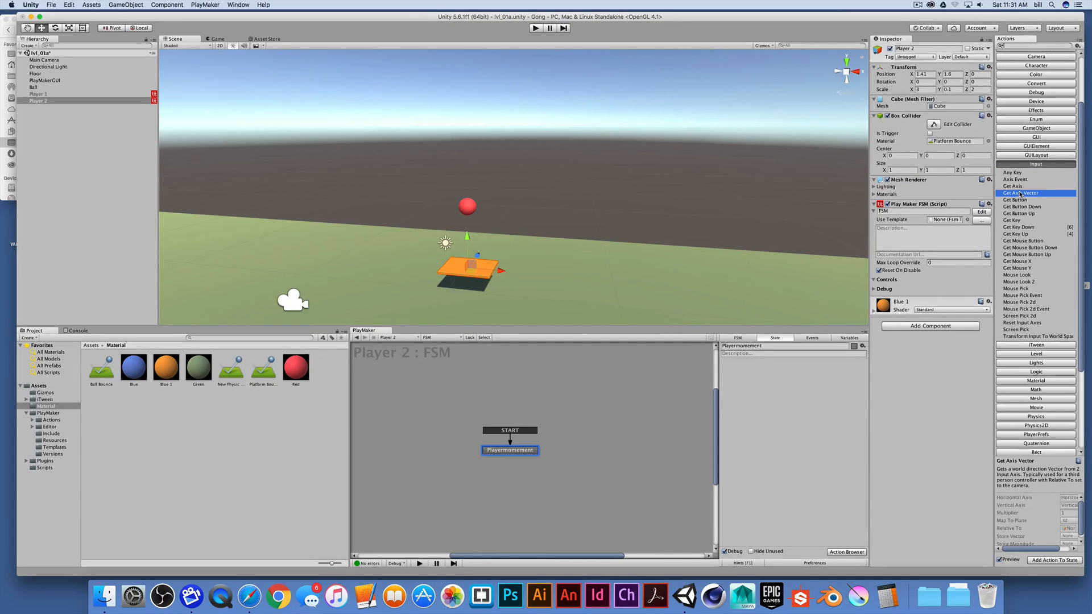
pyautogui.moveTo(1021, 198); pyautogui.dragTo(779, 392)
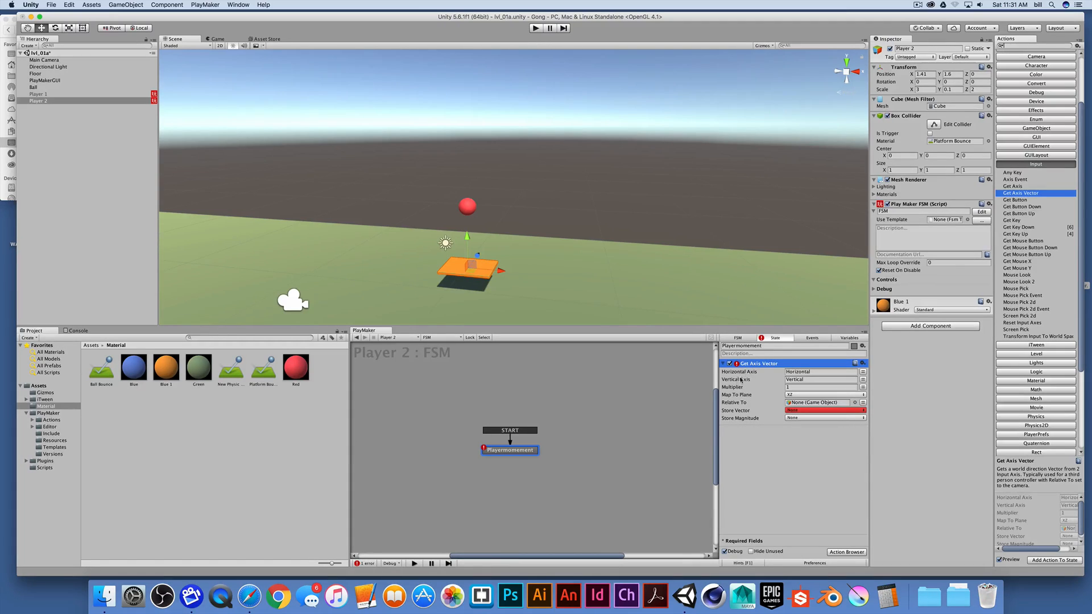
# - Create a new variable named move_input for the Store Vector of the Get Axis Vector action
pyautogui.moveTo(740, 375)
pyautogui.click(811, 410)
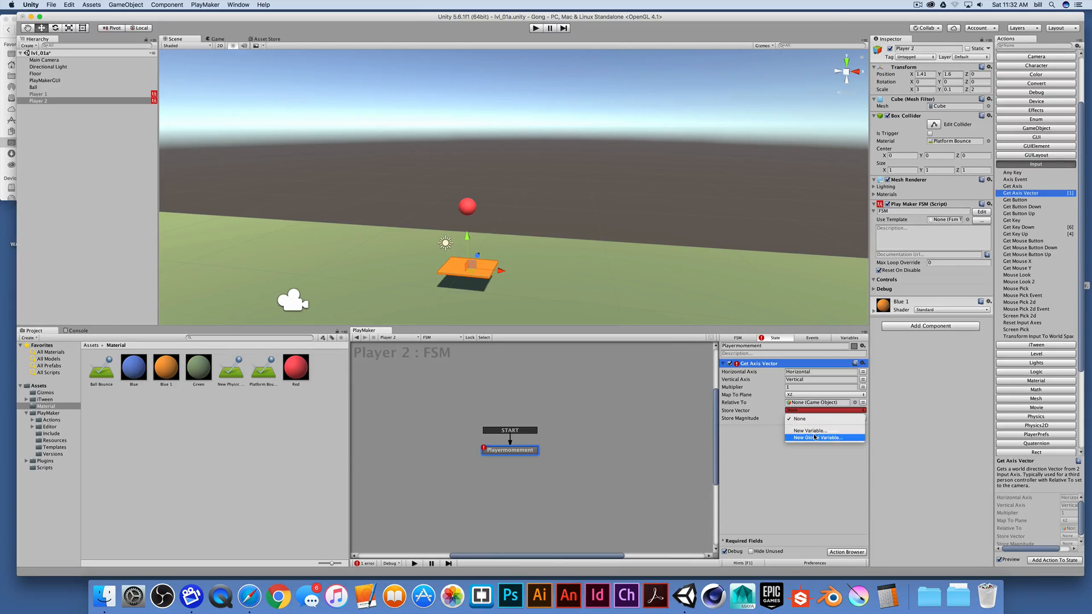
pyautogui.click(812, 431)
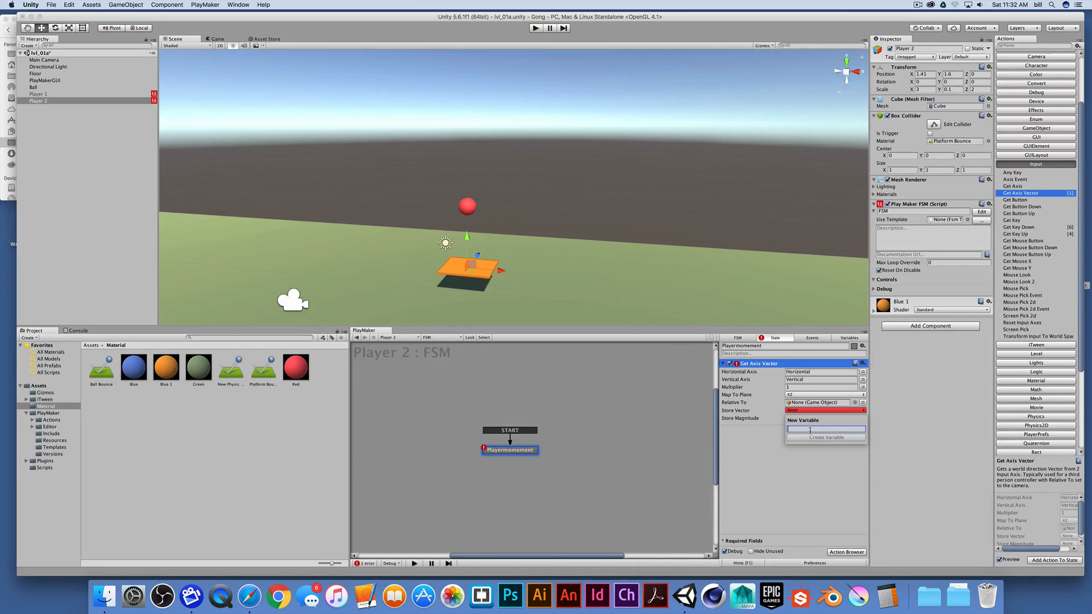
pyautogui.write('player')
pyautogui.press('BackSpace')
pyautogui.press('BackSpace')
pyautogui.press('BackSpace')
pyautogui.write('movement')
pyautogui.write('_play')
pyautogui.write('ut')
pyautogui.click(831, 436)
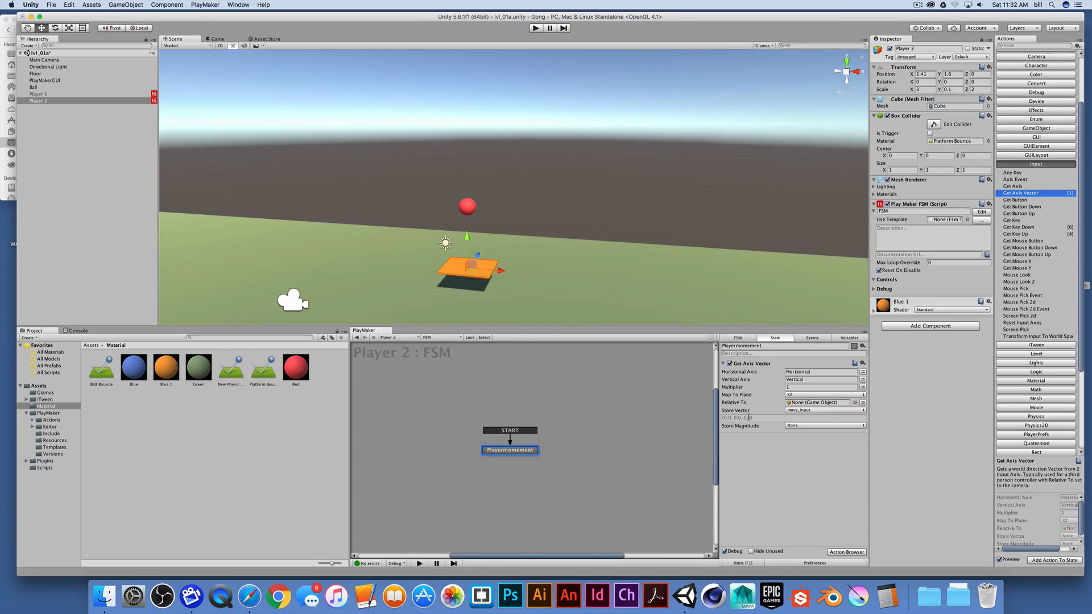
# - Play-test horizontal and vertical axis input while checking the move_input vector values, and stop the game
pyautogui.click(535, 28)
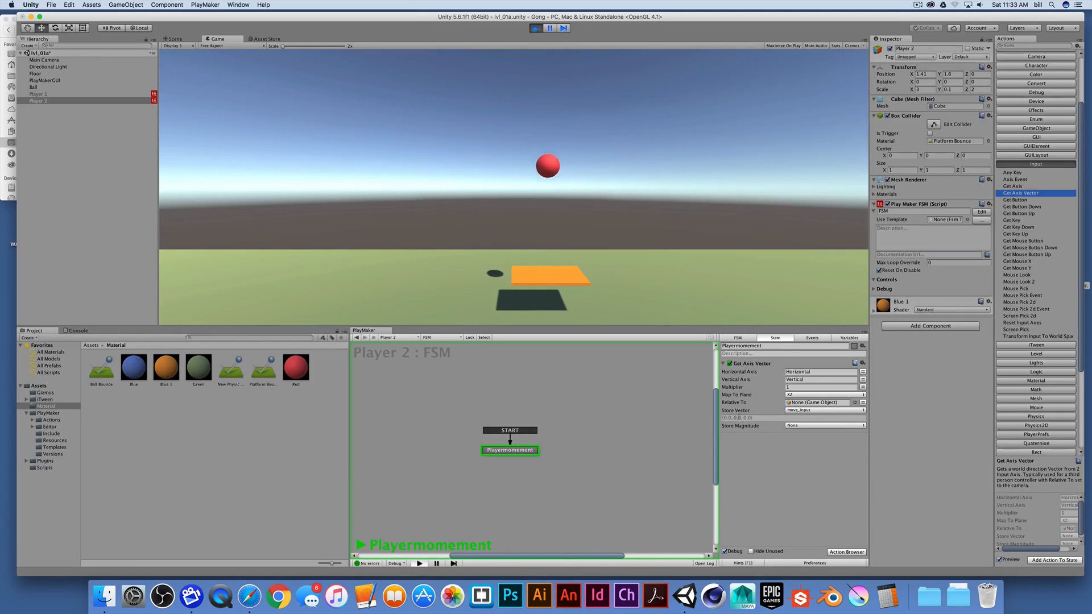
pyautogui.press('Left')
pyautogui.press('Right')
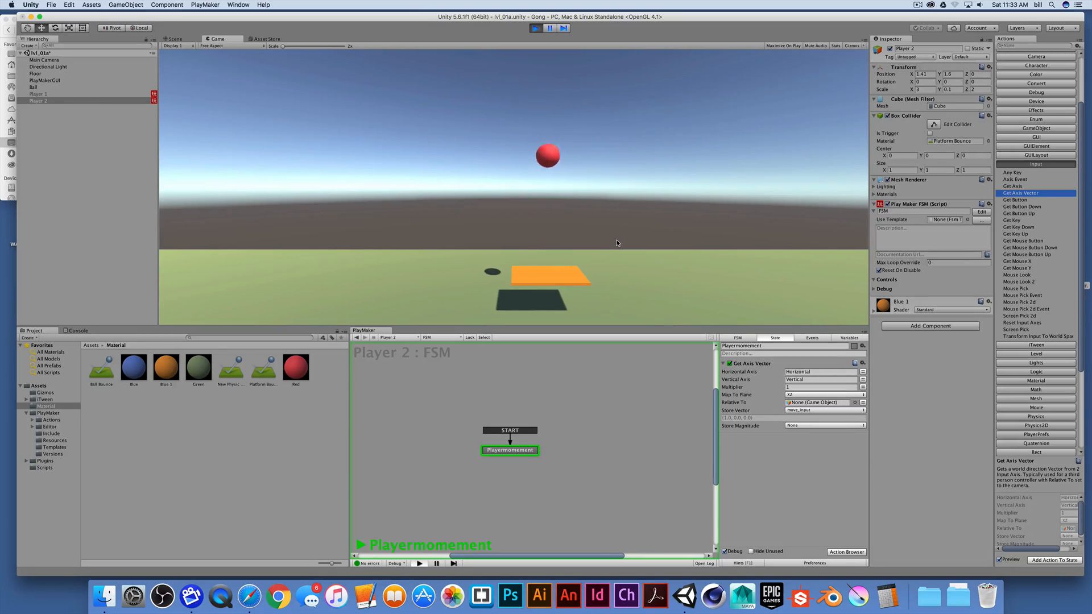
pyautogui.press('Left')
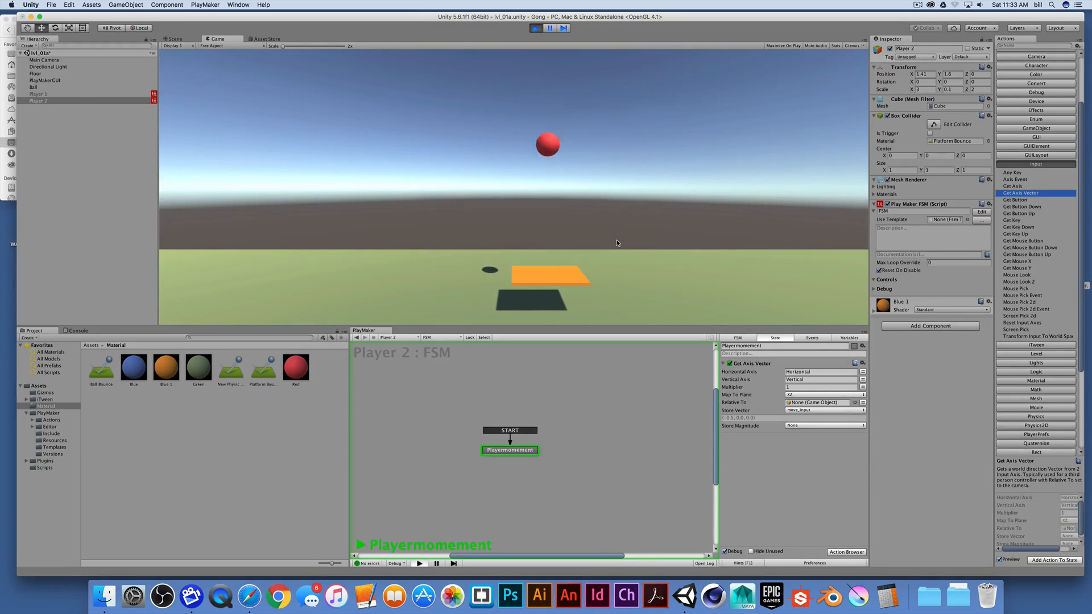
pyautogui.press('Right')
pyautogui.press('Left')
pyautogui.press('Up')
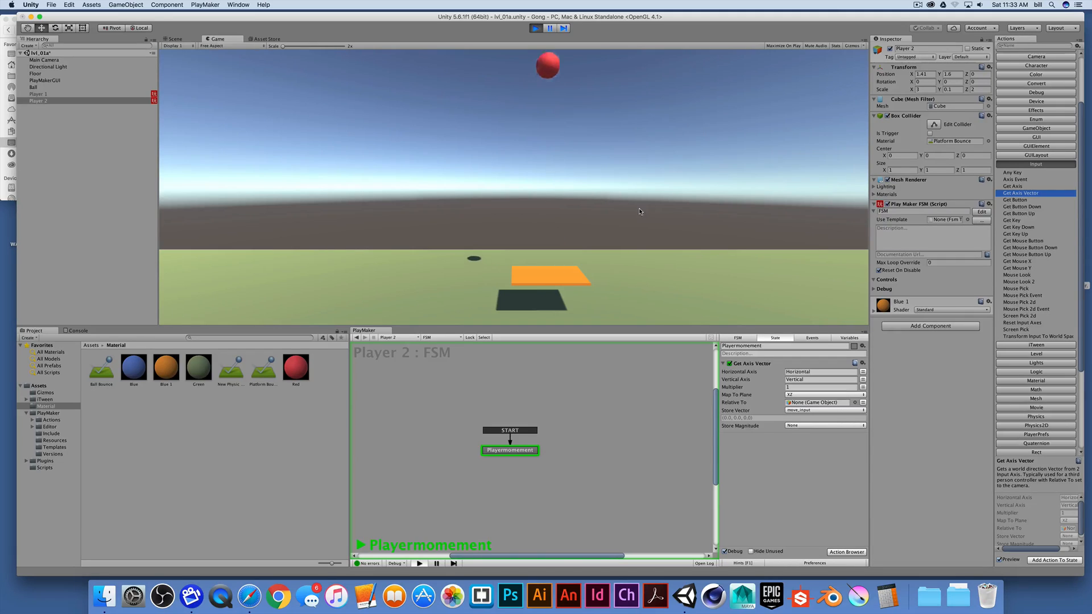
pyautogui.press('Down')
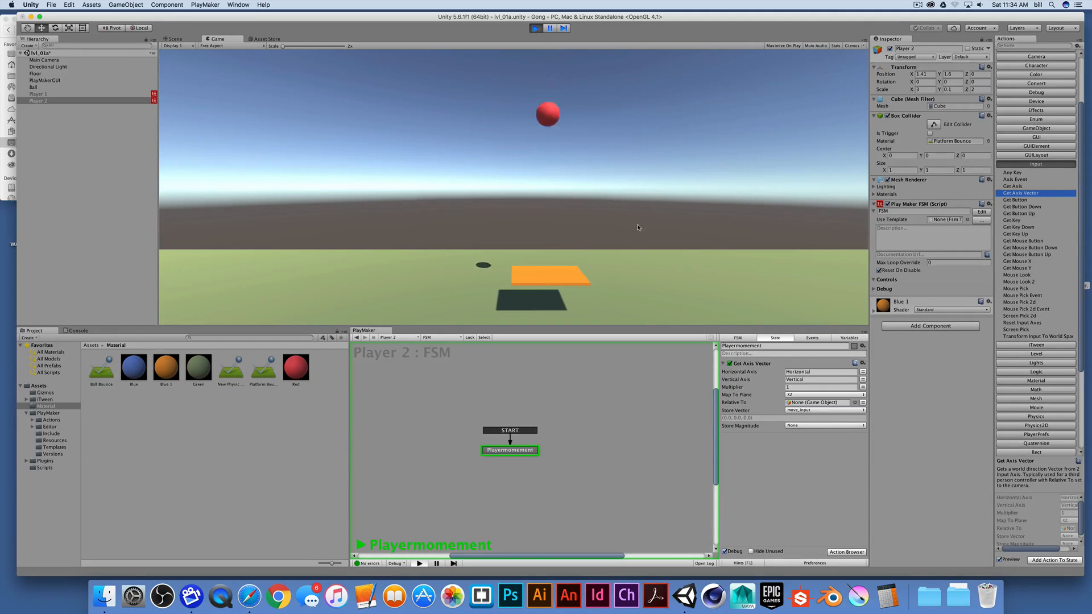
pyautogui.press('Left')
pyautogui.press('Right')
pyautogui.press('Up')
pyautogui.press('Down')
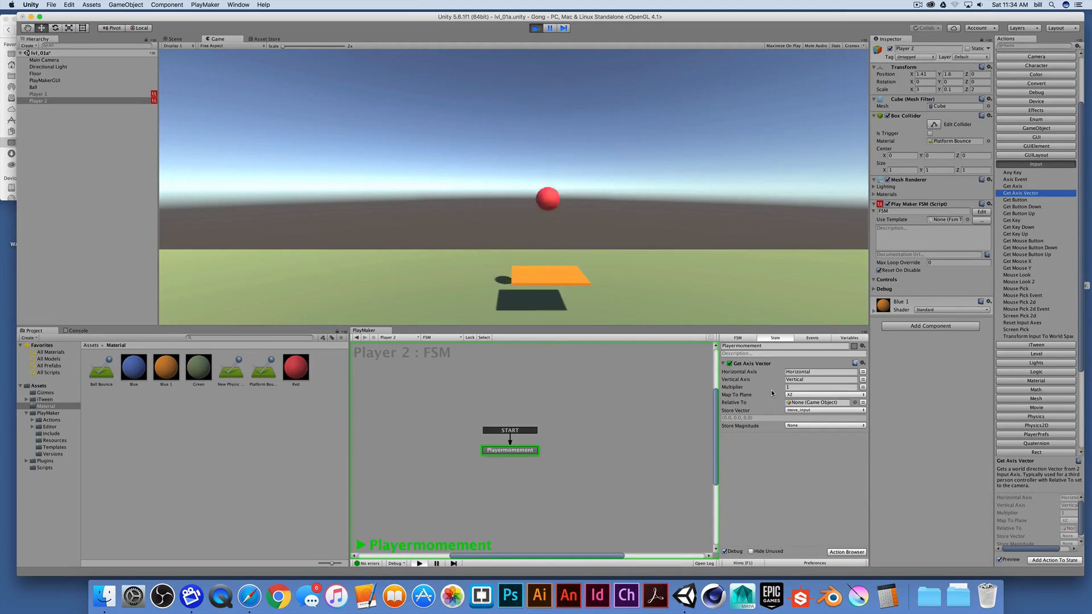
pyautogui.click(535, 29)
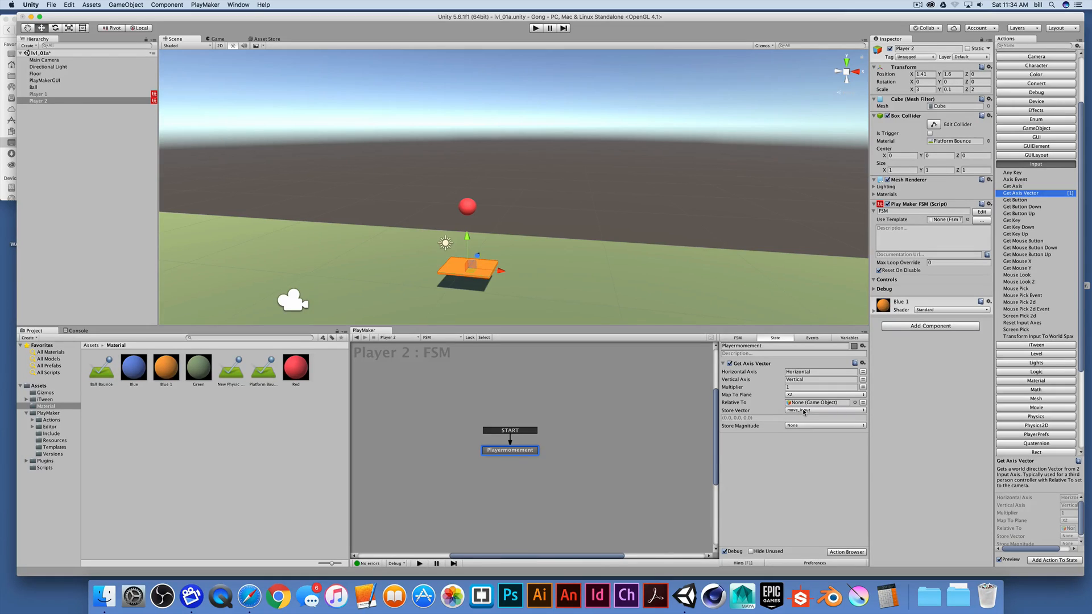
# - Add a Translate action to the Playermomement state and set its Vector to move_input
pyautogui.scroll(-5, 1012, 364)
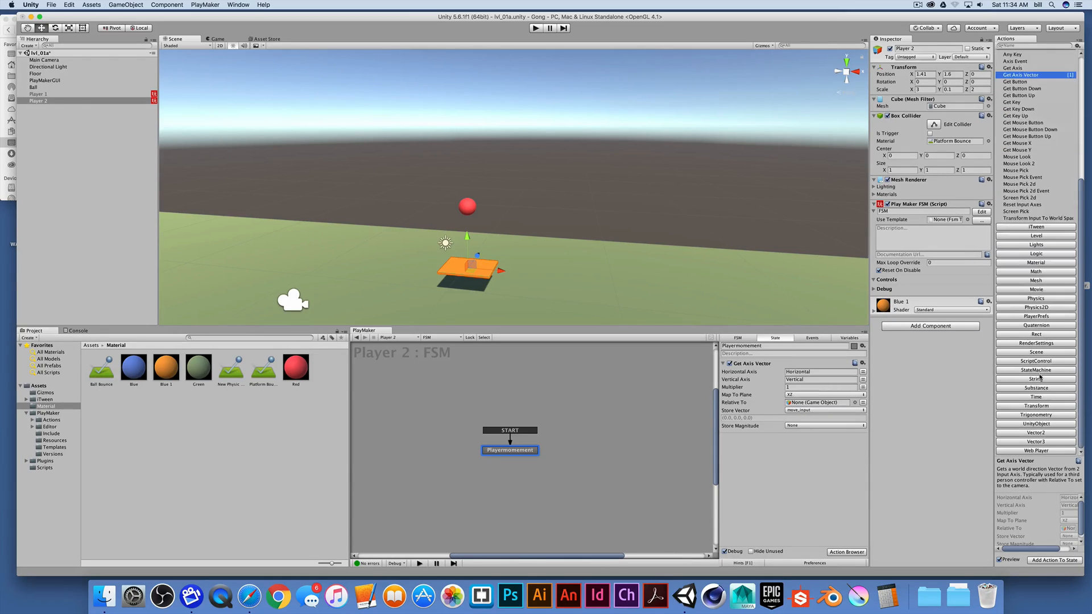
pyautogui.click(1039, 406)
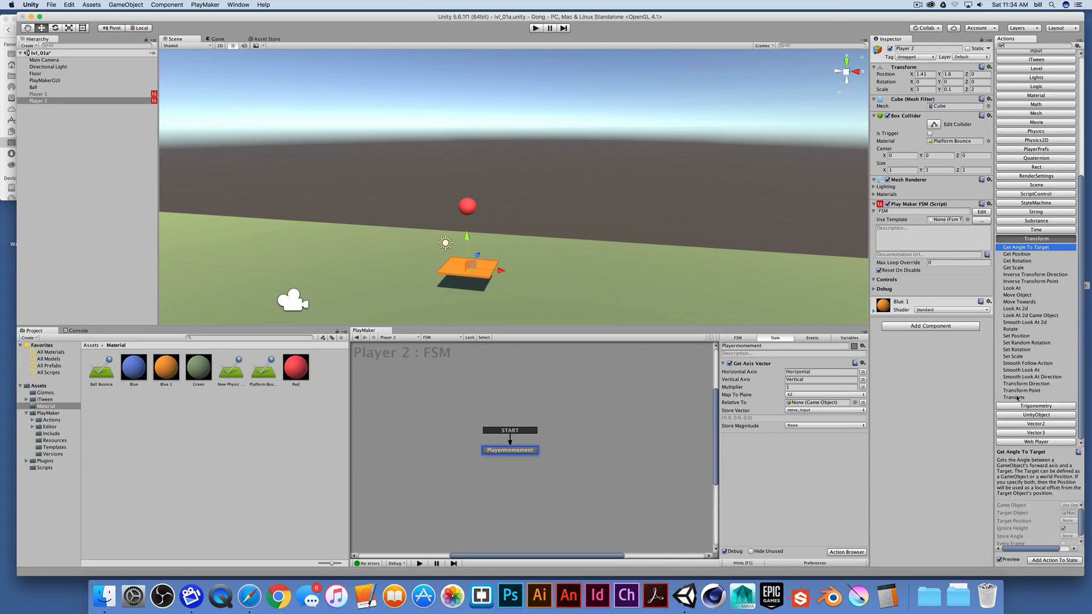
pyautogui.click(1015, 397)
pyautogui.doubleClick(1017, 416)
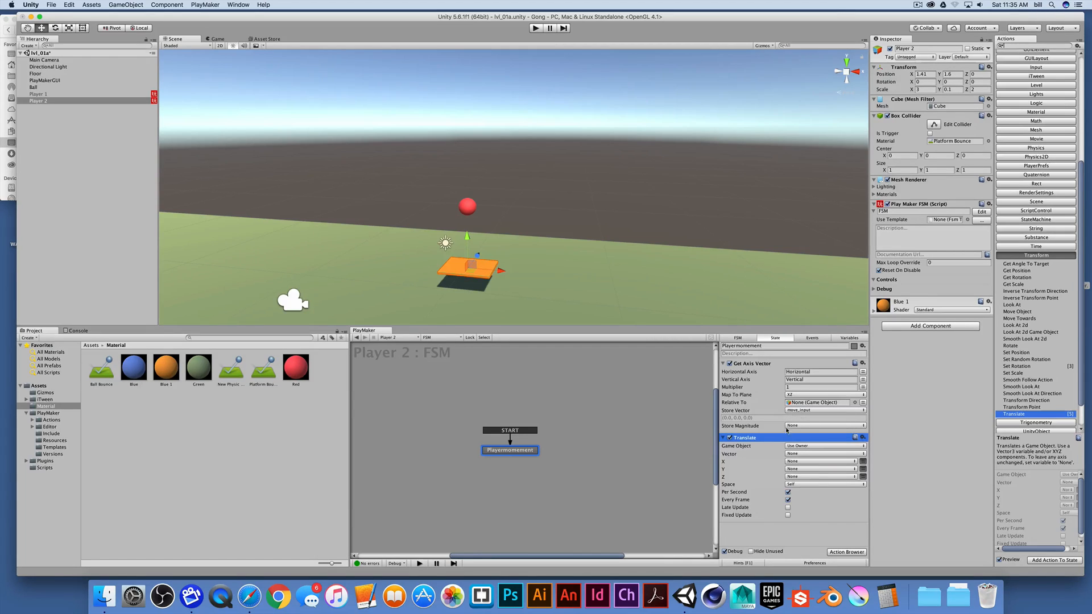
pyautogui.click(808, 454)
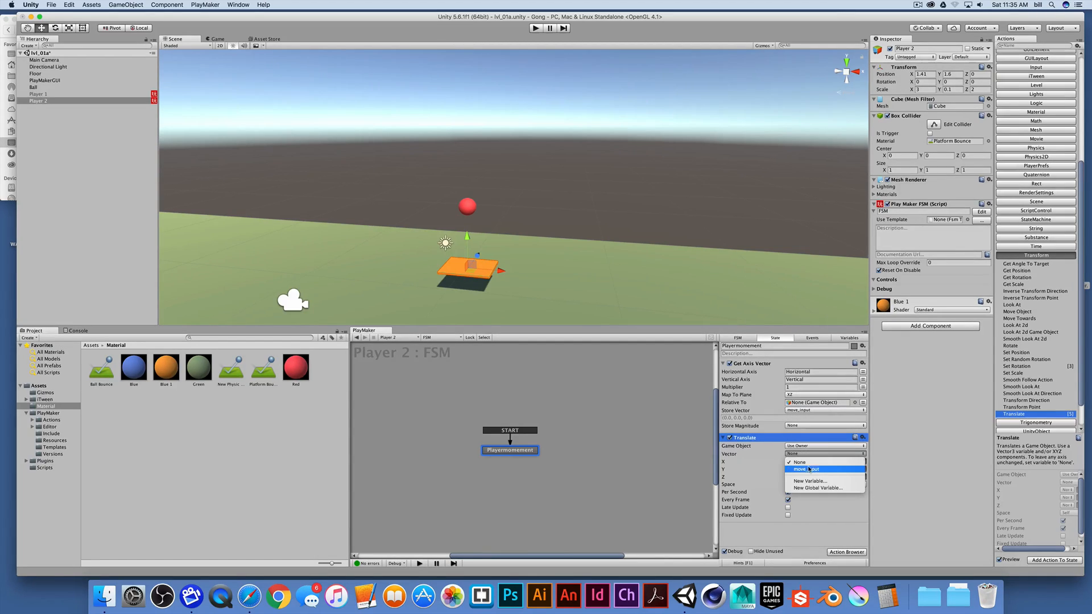
pyautogui.click(815, 470)
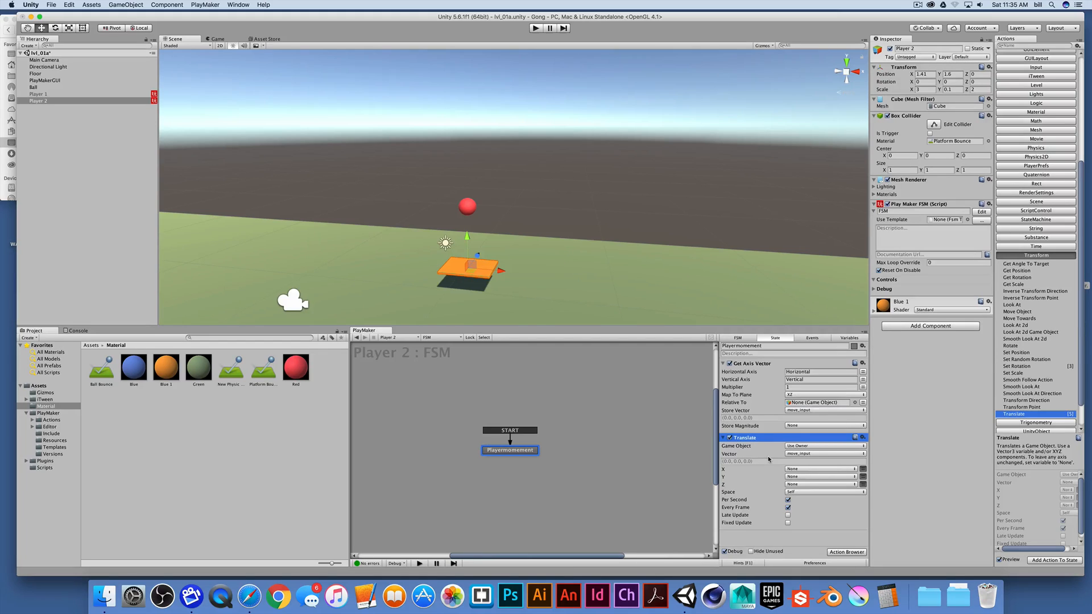
# - Play-test the orange platform's movement in all four directions while checking the move_input values, and stop the game
pyautogui.click(535, 28)
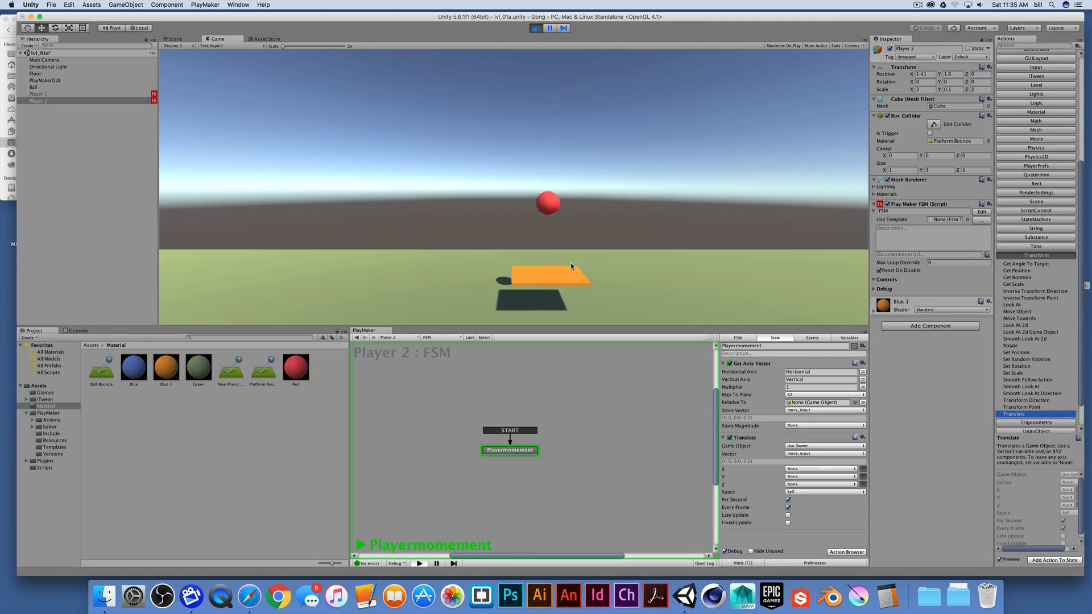
pyautogui.press('Left')
pyautogui.press('Right')
pyautogui.press('Up')
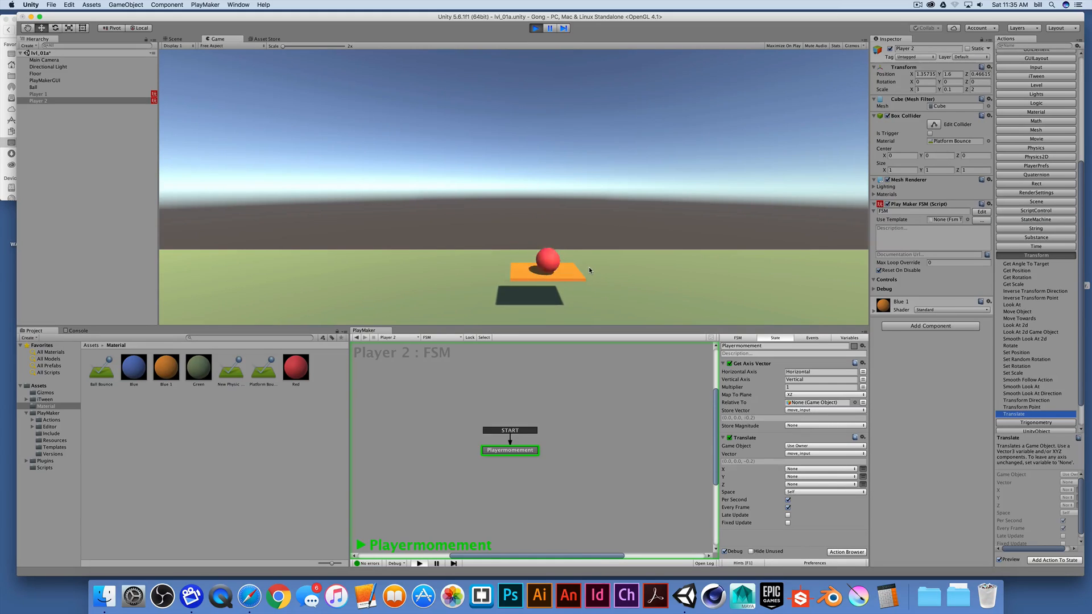
pyautogui.press('Down')
pyautogui.press('Left')
pyautogui.press('Up')
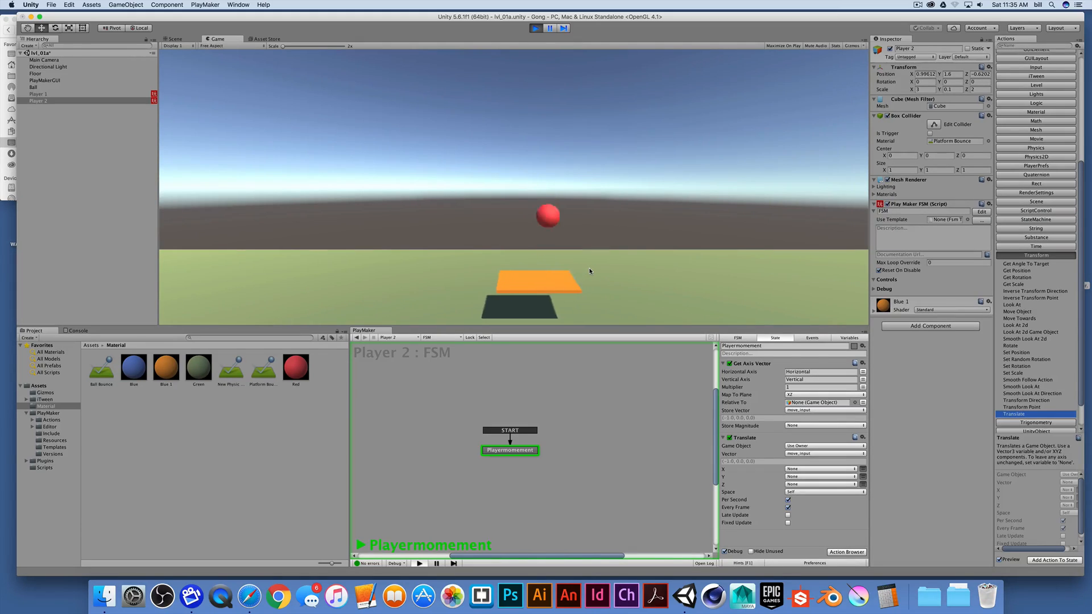
pyautogui.press('Right')
pyautogui.press('Down')
pyautogui.press('Up')
pyautogui.press('Left')
pyautogui.press('Down')
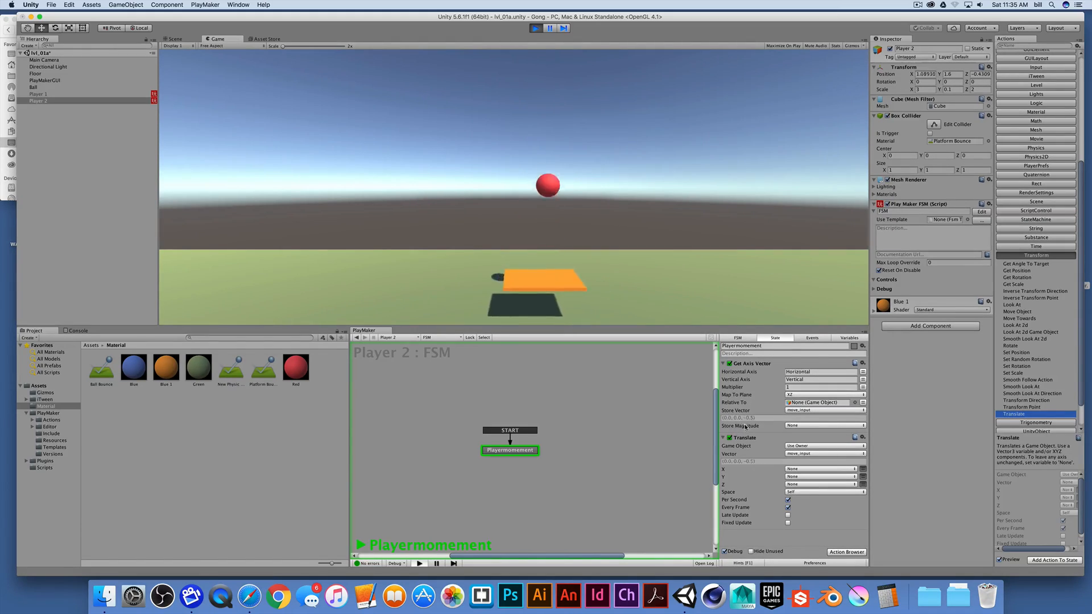
pyautogui.press('Up')
pyautogui.press('Left')
pyautogui.press('Right')
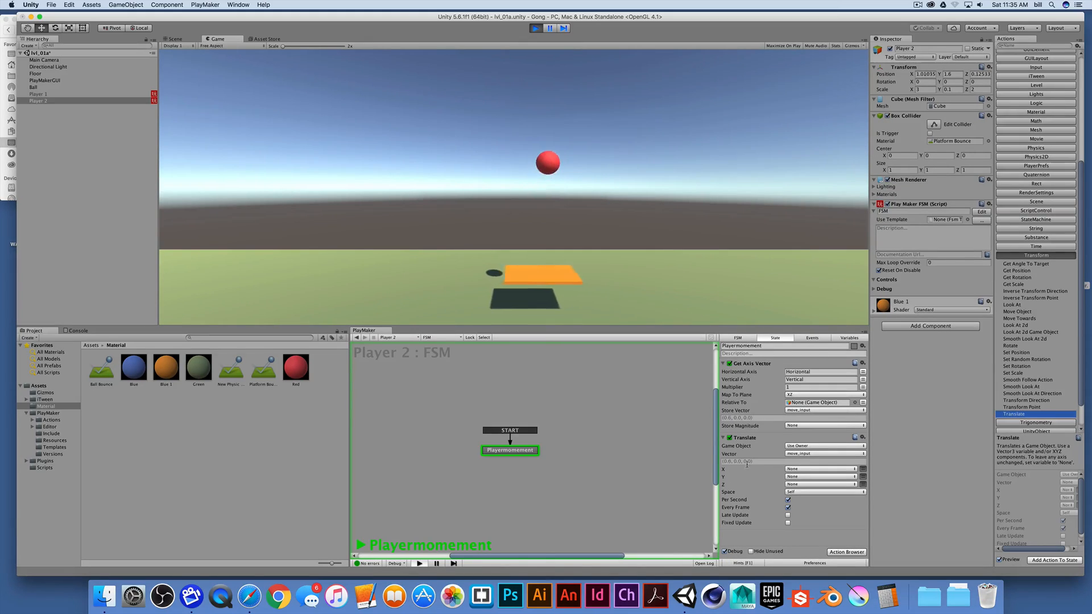
pyautogui.press('Up')
pyautogui.press('Left')
pyautogui.press('Down')
pyautogui.press('Right')
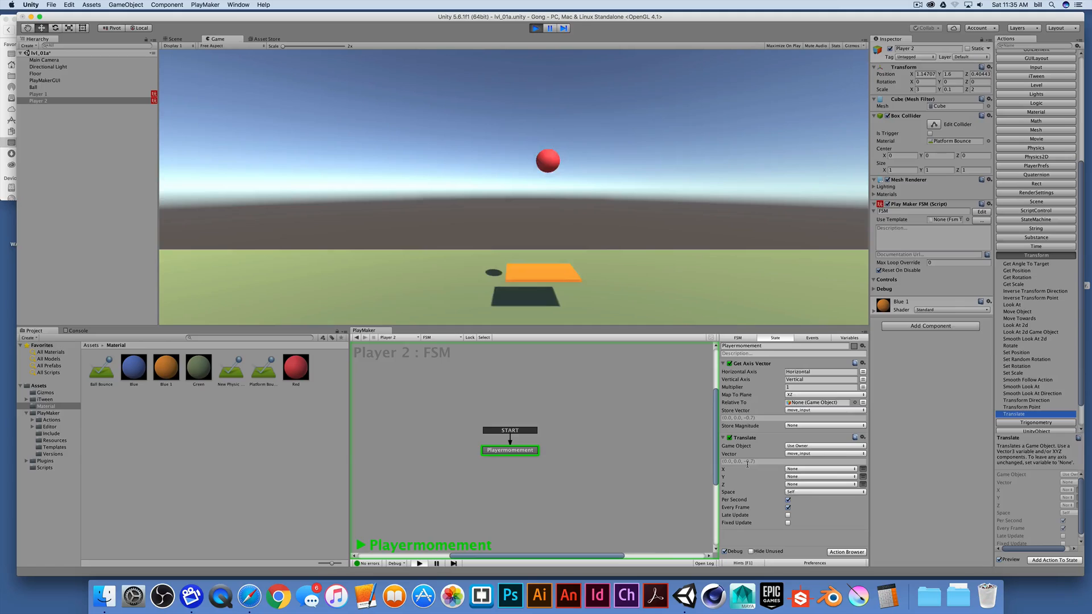
pyautogui.press('super+p')
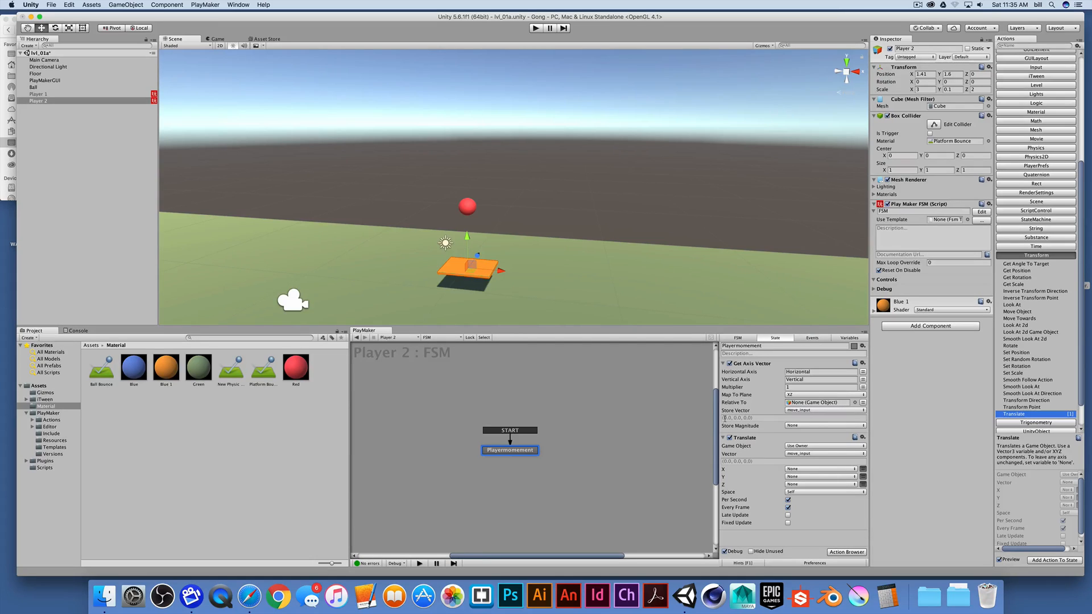
# - Set the Multiplier of the Get Axis Vector action to 5
pyautogui.click(788, 387)
pyautogui.write('5')
# - Play-test the platform's speed with the new multiplier by steering it in all directions under the ball, and stop the game
pyautogui.click(536, 28)
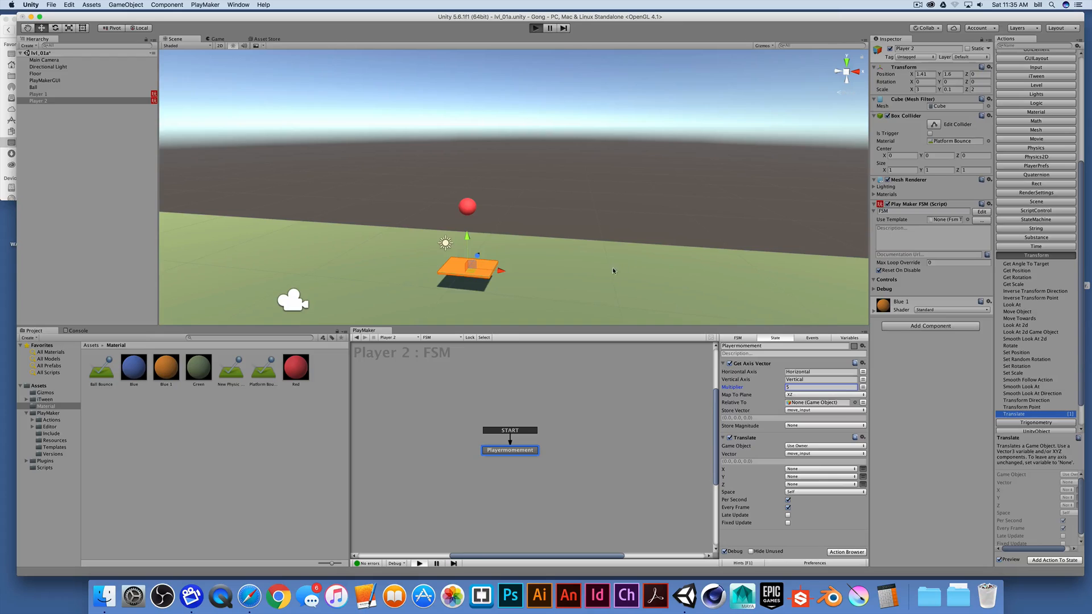
pyautogui.press('Right')
pyautogui.press('Left')
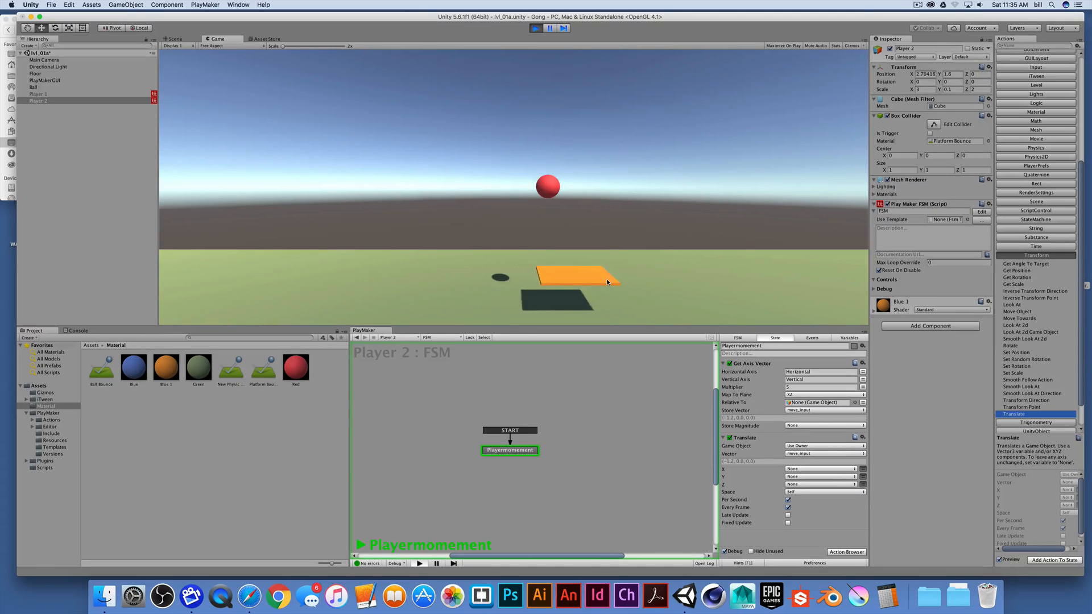
pyautogui.press('Right')
pyautogui.press('Left')
pyautogui.press('Up')
pyautogui.press('Right')
pyautogui.press('Down')
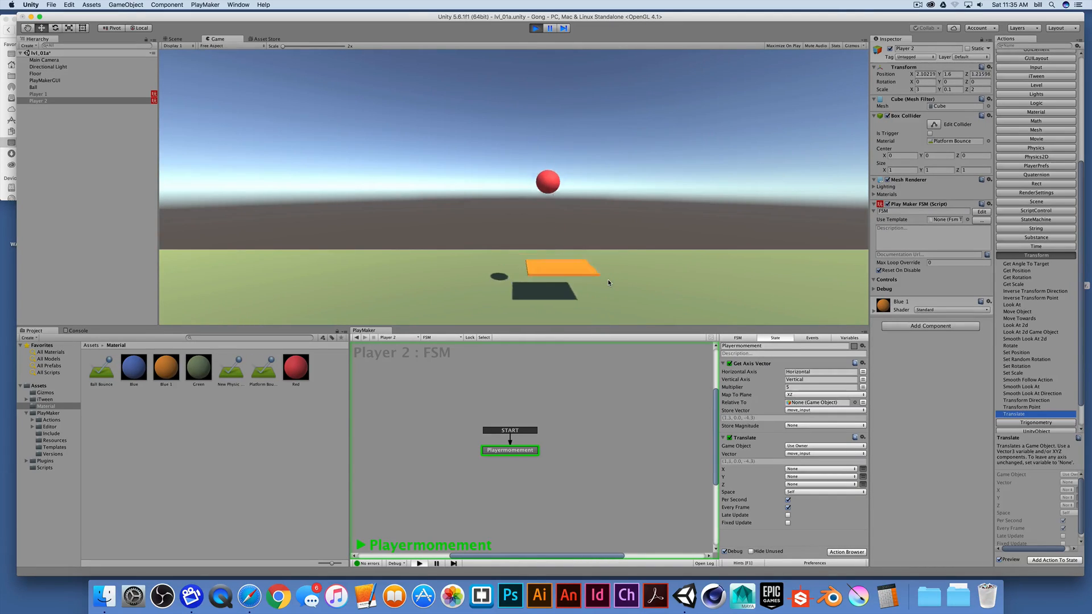
pyautogui.press('Left')
pyautogui.press('Right')
pyautogui.press('Left')
pyautogui.press('Right')
pyautogui.press('Up')
pyautogui.press('Left')
pyautogui.press('Down')
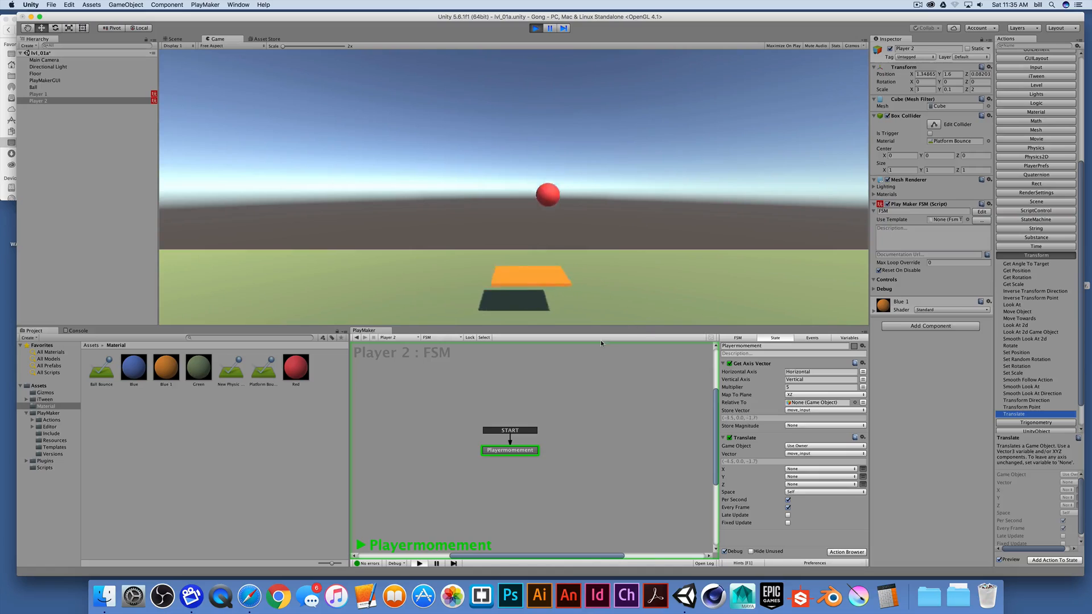
pyautogui.press('Right')
pyautogui.press('Up')
pyautogui.press('Left')
pyautogui.press('Down')
pyautogui.press('Right')
pyautogui.press('Up')
pyautogui.press('Left')
pyautogui.press('Down')
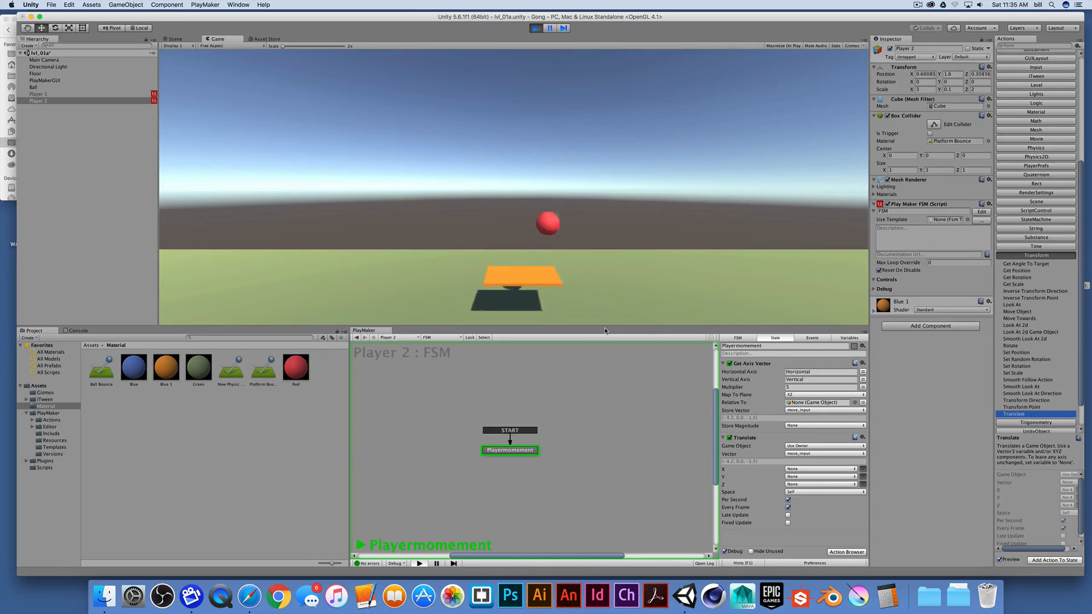
pyautogui.press('Right')
pyautogui.press('Up')
pyautogui.press('Left')
pyautogui.press('Down')
pyautogui.press('Right')
pyautogui.press('Up')
pyautogui.press('Left')
pyautogui.press('Right')
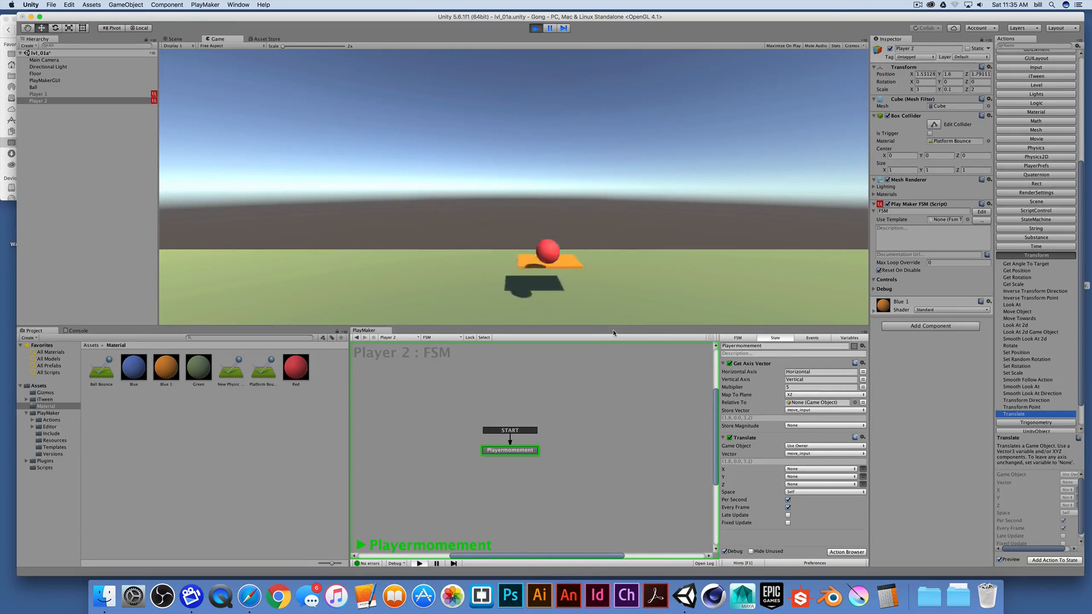
pyautogui.press('Down')
pyautogui.press('Up')
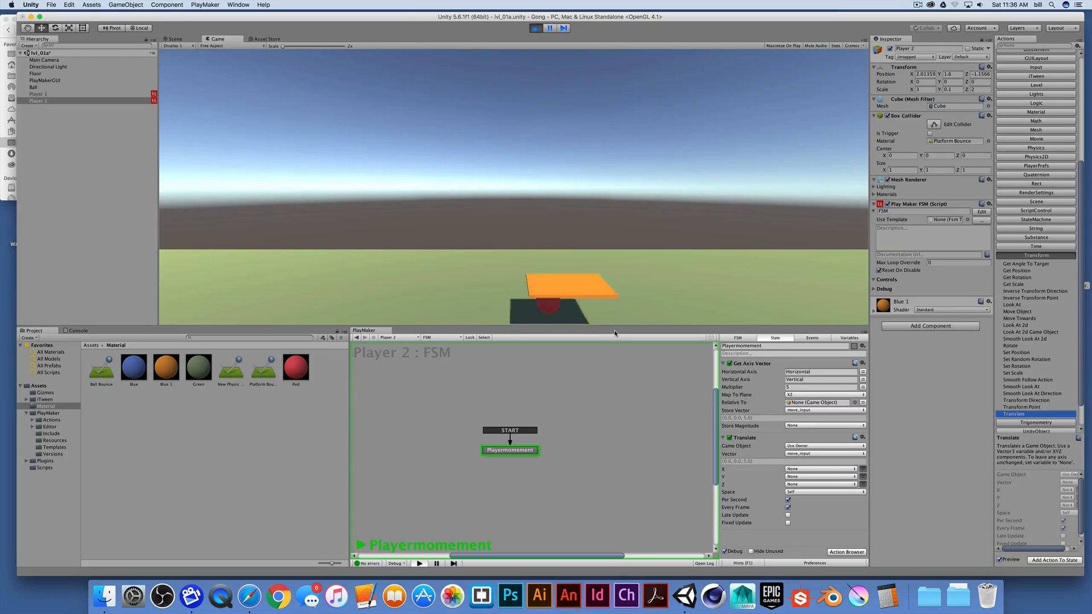
pyautogui.press('Left')
pyautogui.press('Down')
pyautogui.press('Right')
pyautogui.press('Up')
pyautogui.press('Left')
pyautogui.press('Down')
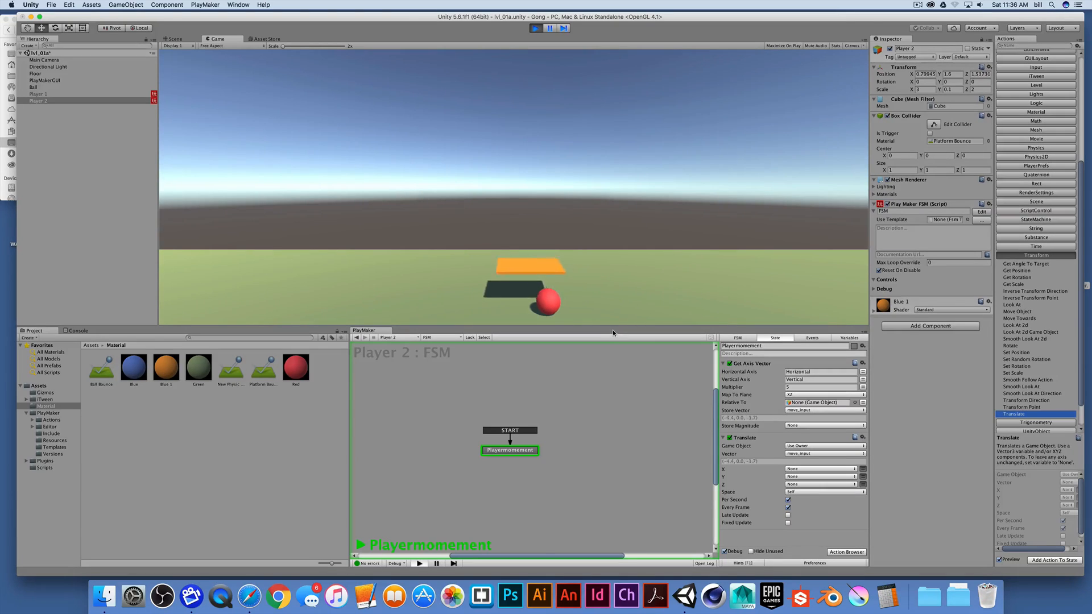
pyautogui.press('Right')
pyautogui.press('Up')
pyautogui.press('Left')
pyautogui.press('Down')
pyautogui.press('Right')
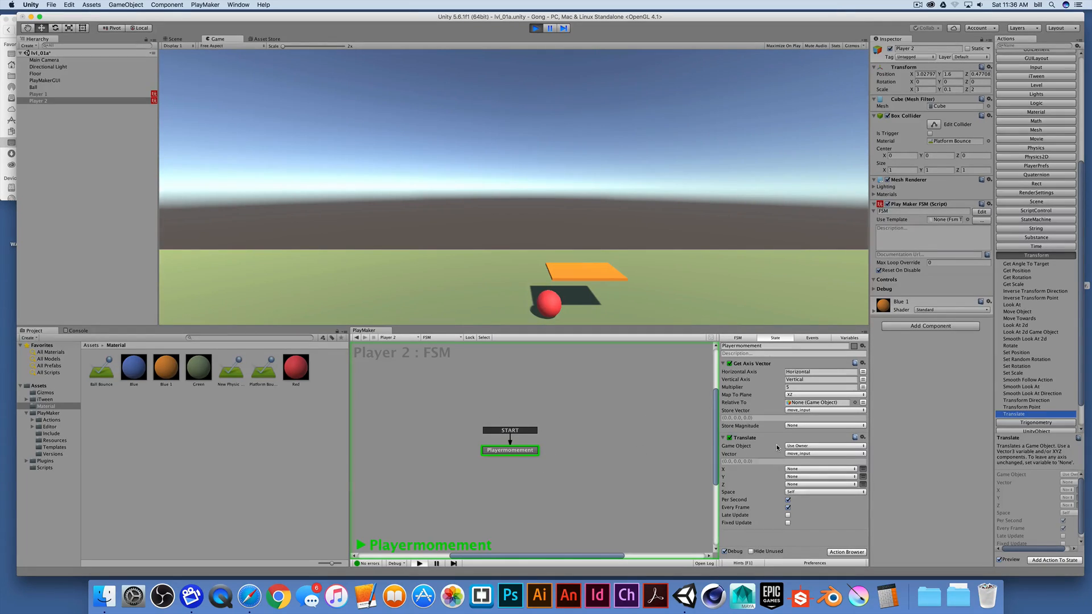
pyautogui.press('super+p')
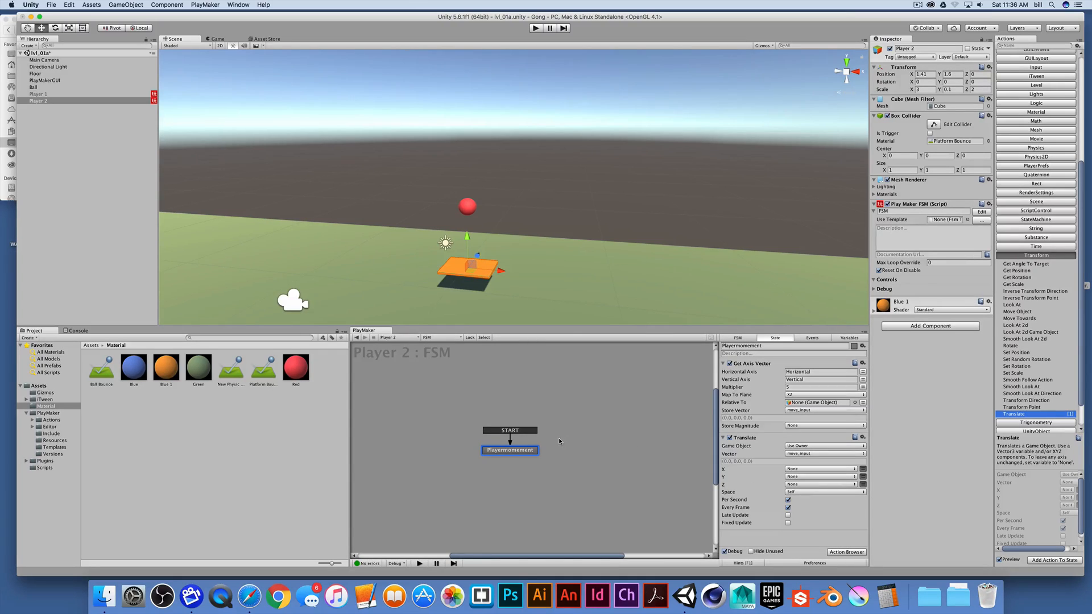
pyautogui.rightClick(590, 429)
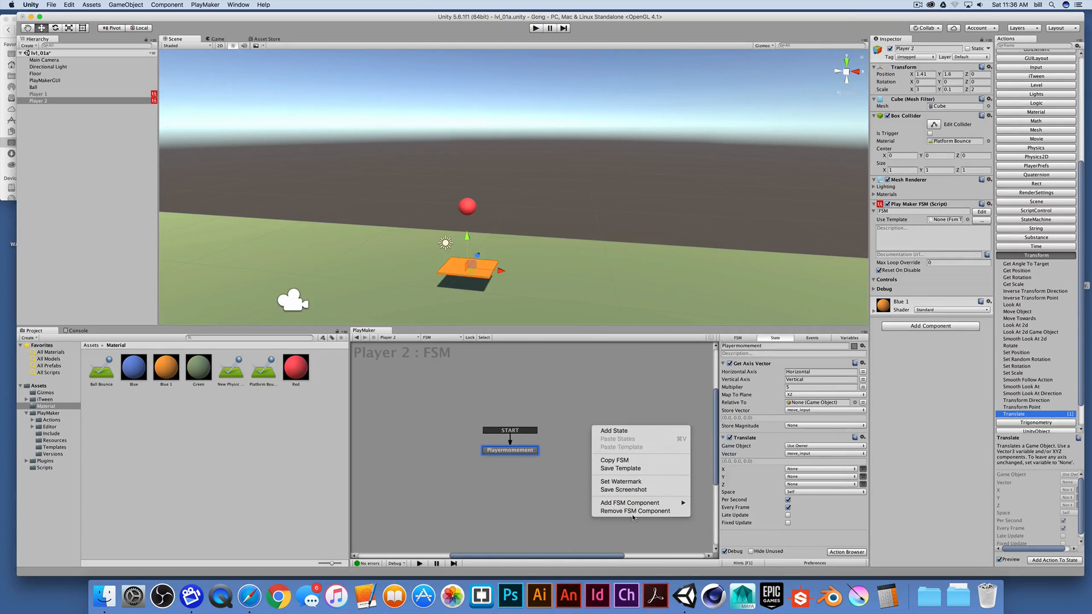
pyautogui.click(543, 475)
# - Select the Player 2 object in the scene hierarchy
pyautogui.click(44, 102)
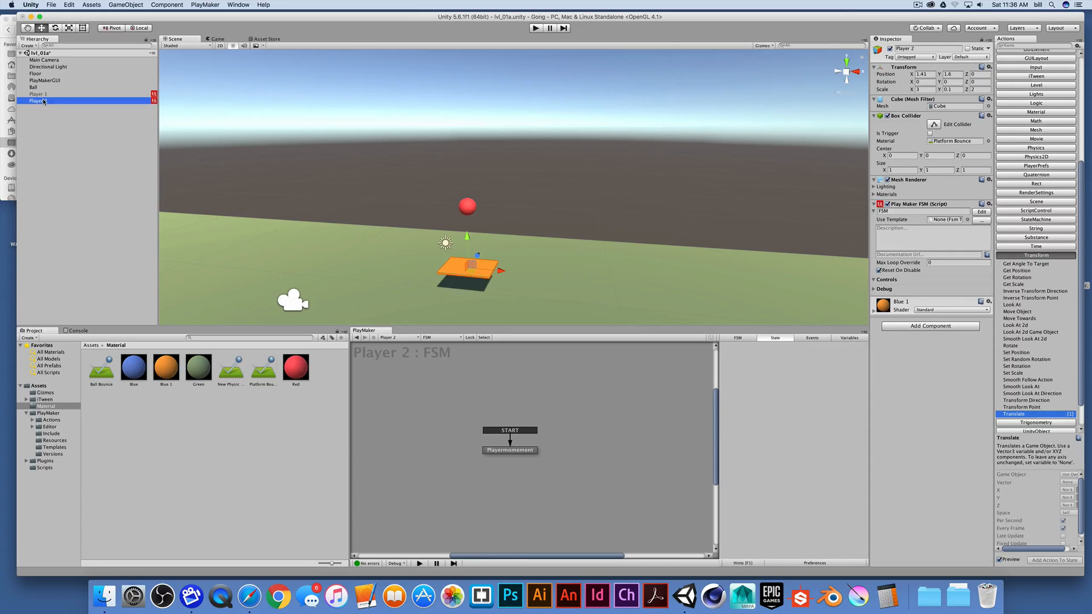